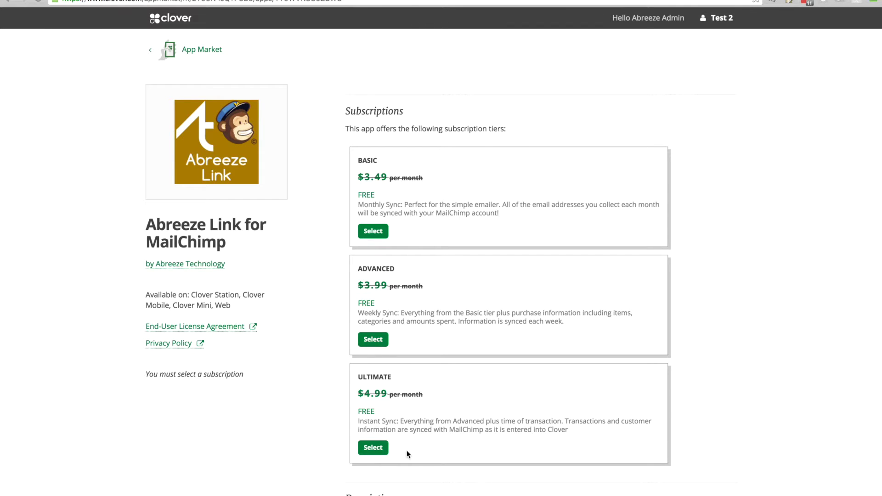
# Choose the free Ultimate tier of Abreeze Link for MailChimp and accept and install it
pyautogui.click(372, 451)
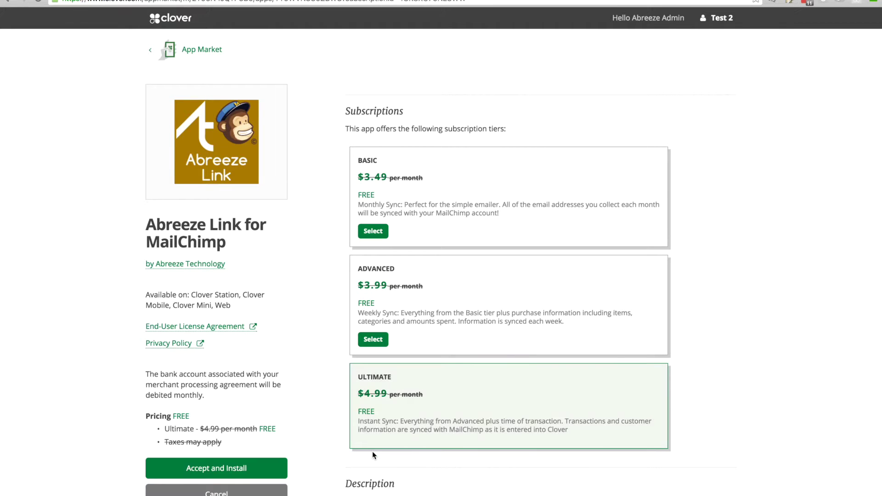
pyautogui.scroll(-1, 302, 441)
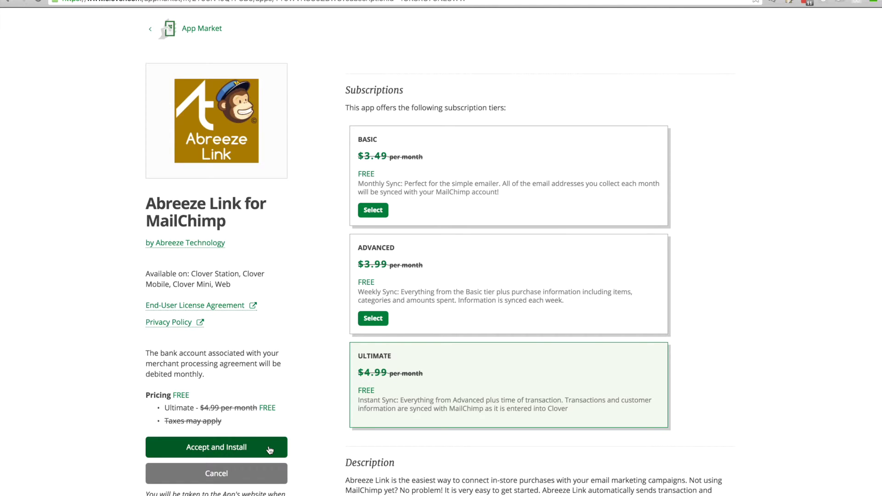
pyautogui.click(270, 450)
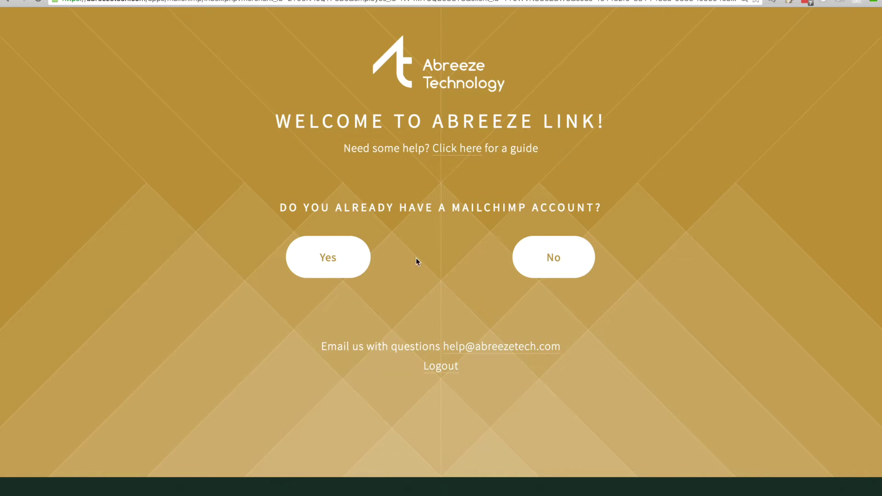
# Confirm an existing MailChimp account, sign in with its credentials, and dismiss the already-configured notice
pyautogui.click(329, 262)
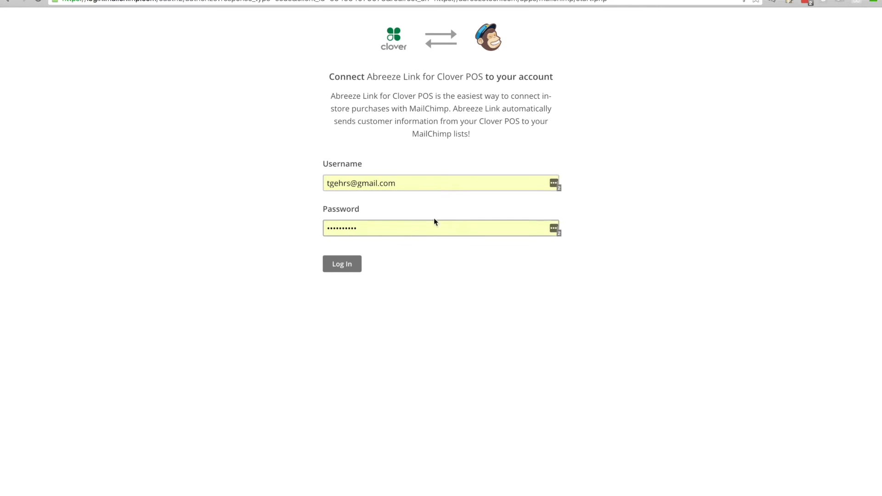
pyautogui.click(345, 266)
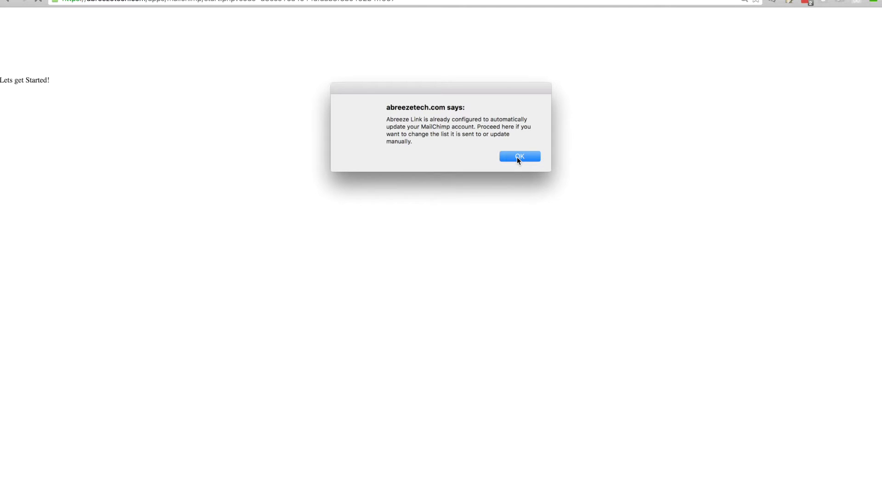
pyautogui.click(518, 157)
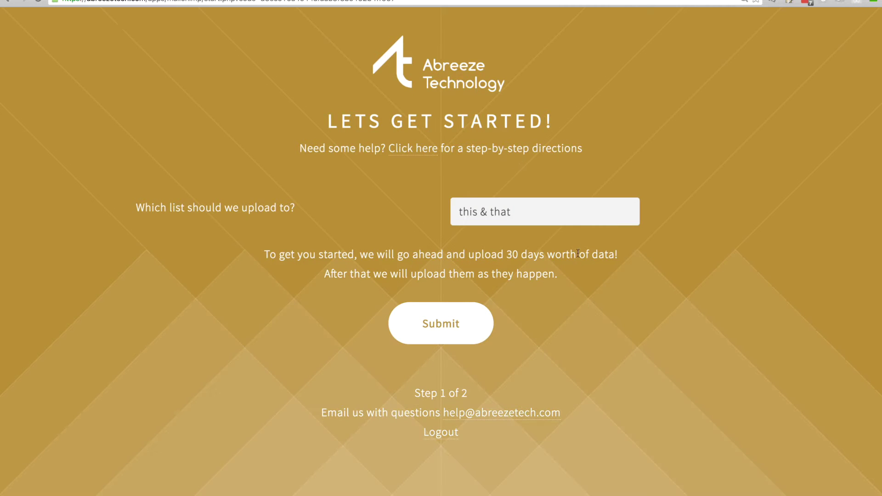
# Set newlist as the upload list, submit it, dismiss the sync confirmation, and continue to MailChimp
pyautogui.click(586, 221)
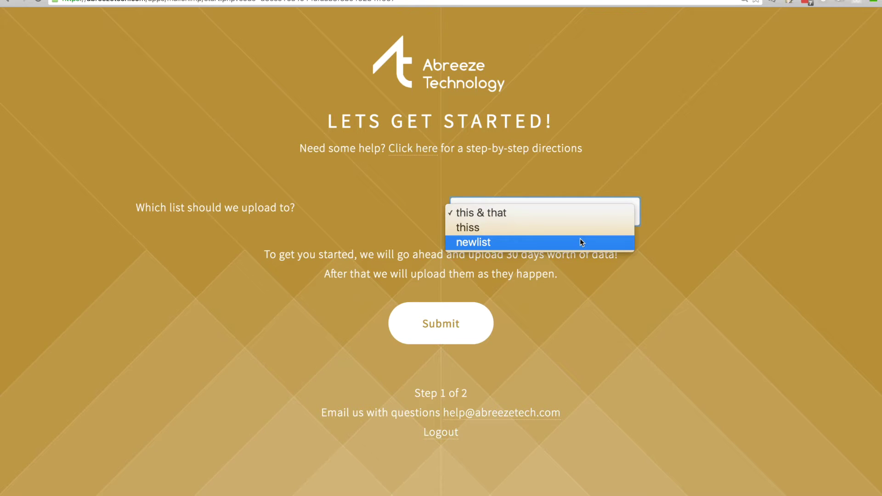
pyautogui.click(580, 239)
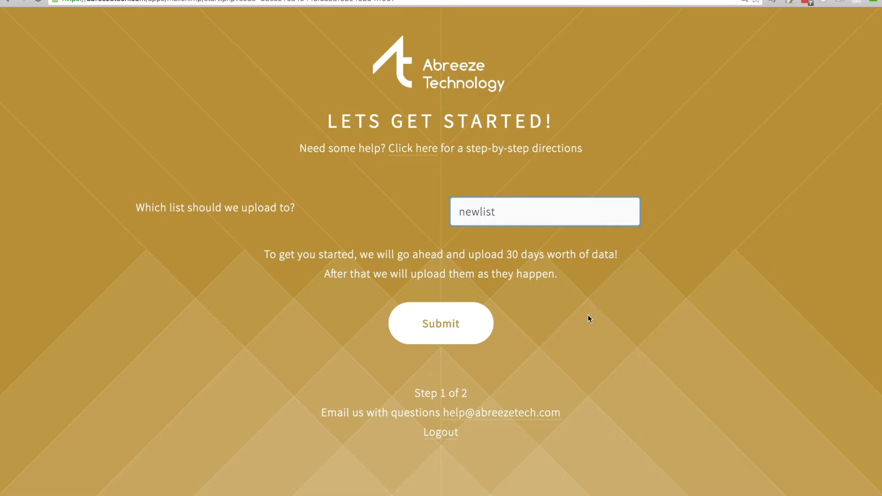
pyautogui.click(472, 334)
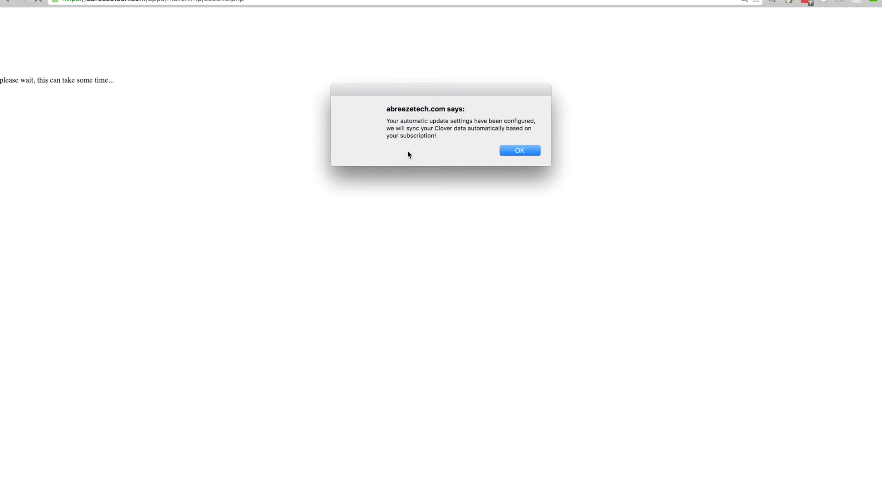
pyautogui.click(511, 151)
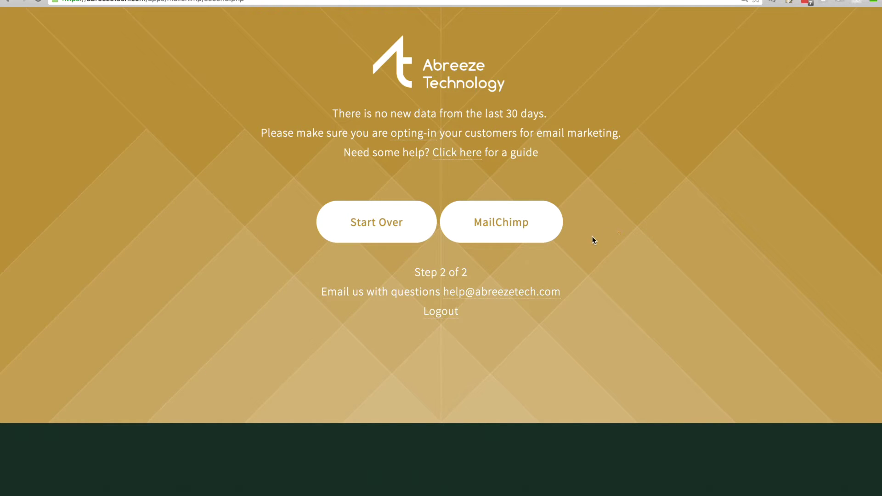
pyautogui.click(533, 238)
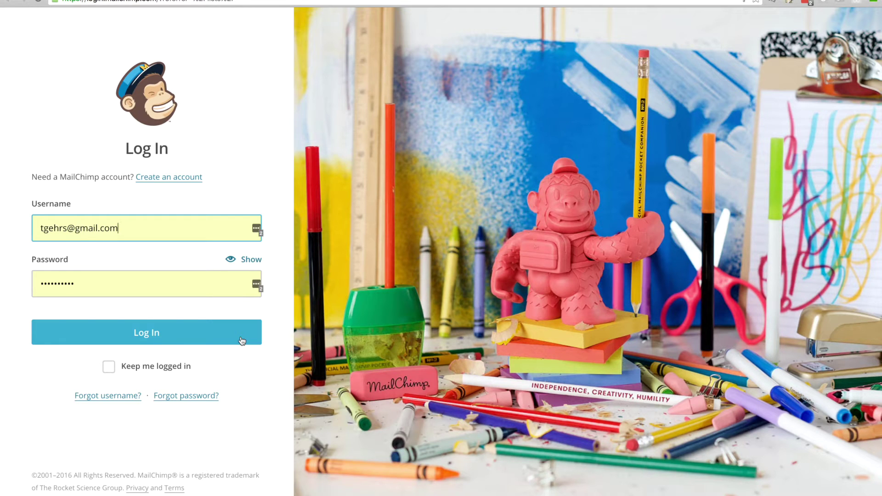
# Log in to MailChimp and open the newlist list with its synced subscribers
pyautogui.click(242, 341)
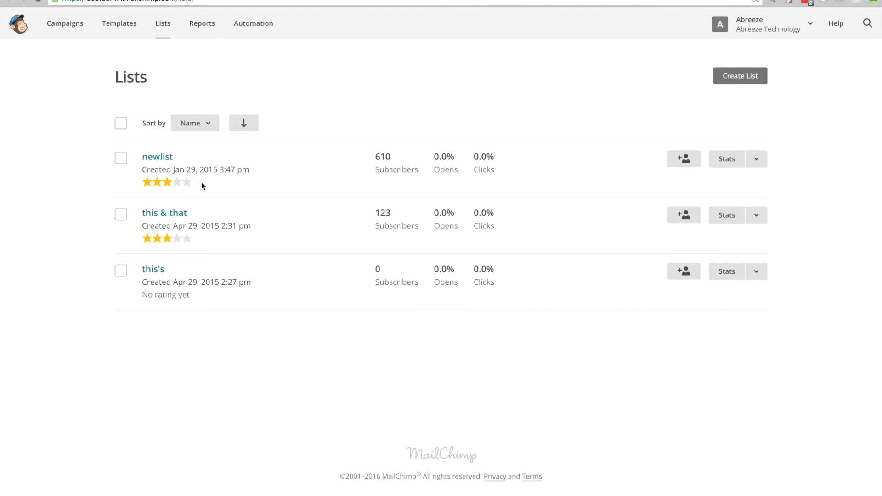
pyautogui.click(166, 159)
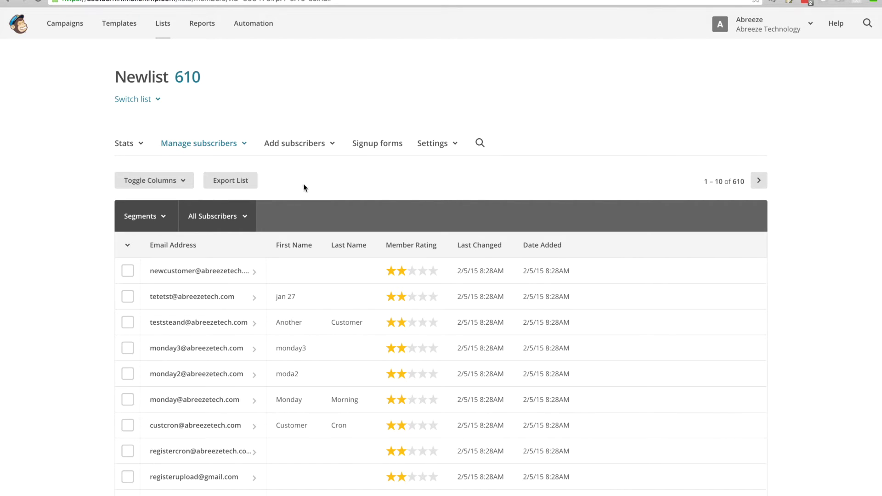
# Look through newlist's Stats, Manage subscribers, Add subscribers and Settings menus, then show its saved segments
pyautogui.click(143, 146)
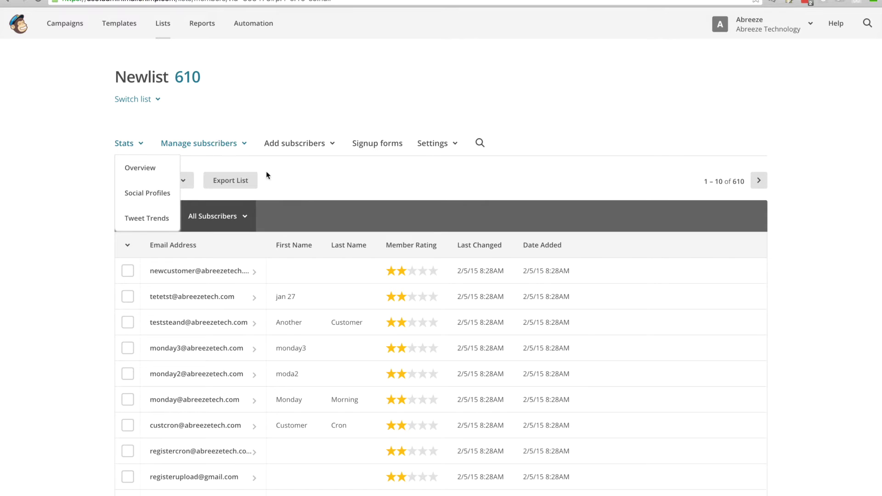
pyautogui.click(245, 146)
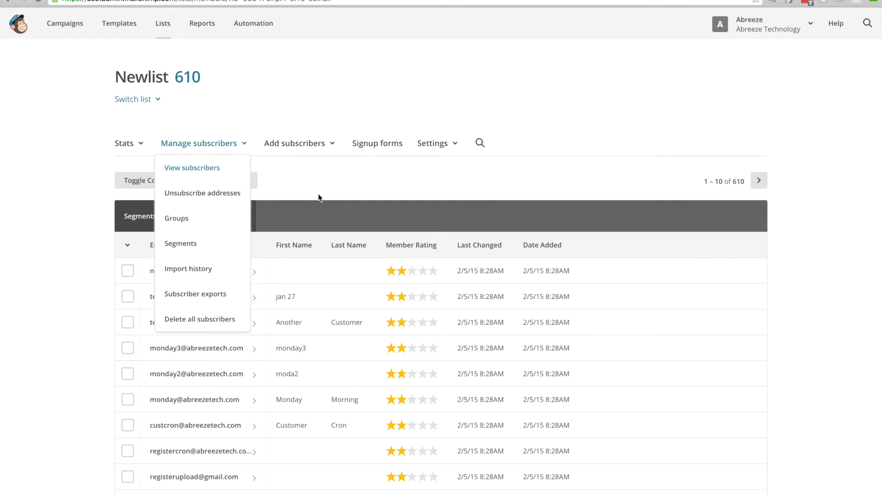
pyautogui.click(322, 154)
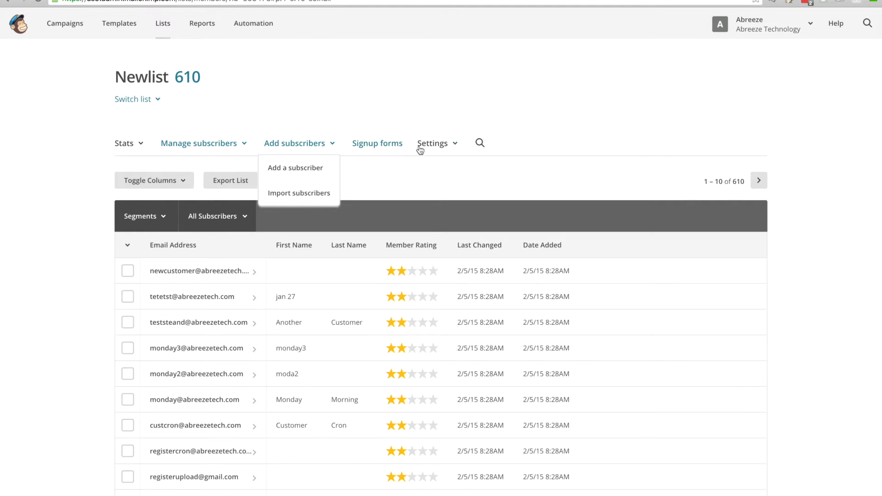
pyautogui.click(441, 148)
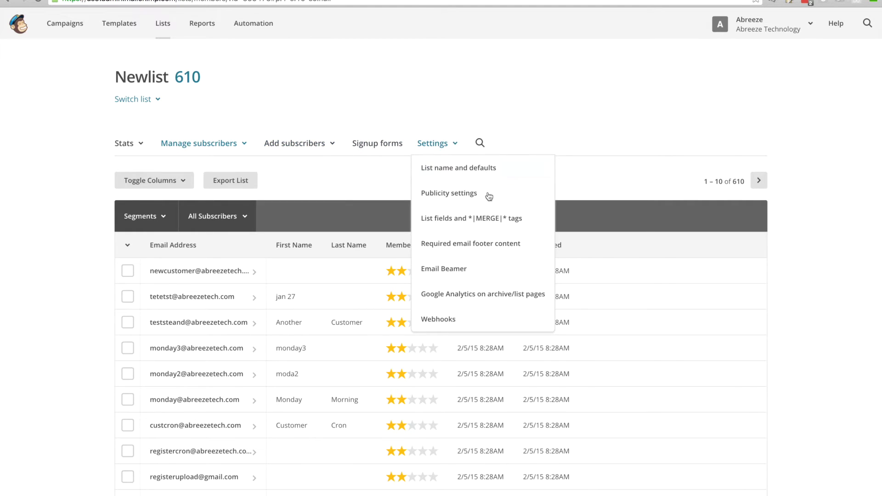
pyautogui.click(597, 173)
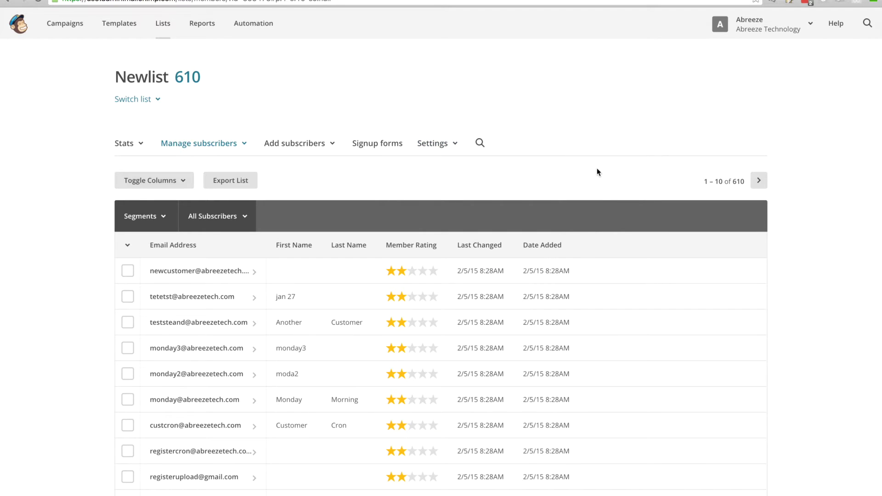
pyautogui.click(175, 215)
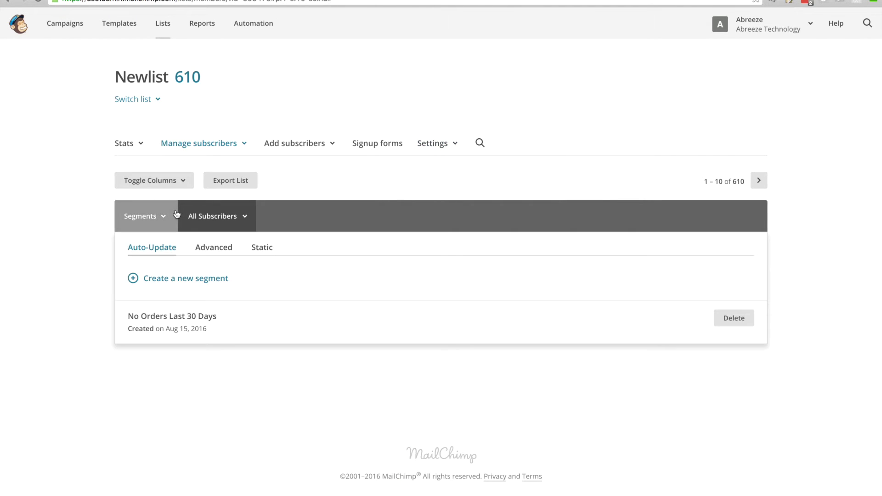
# Build a new segment with Spent (One Order) more than 25 and preview its 3 matching subscribers
pyautogui.click(183, 279)
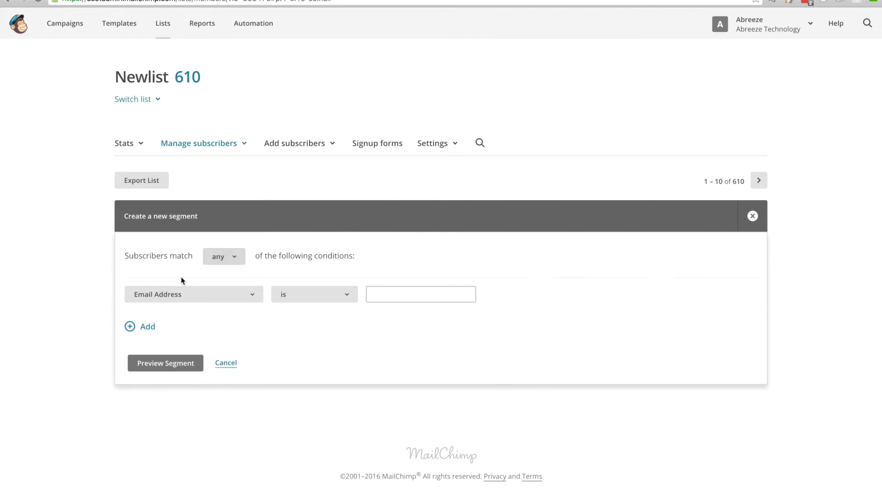
pyautogui.click(254, 299)
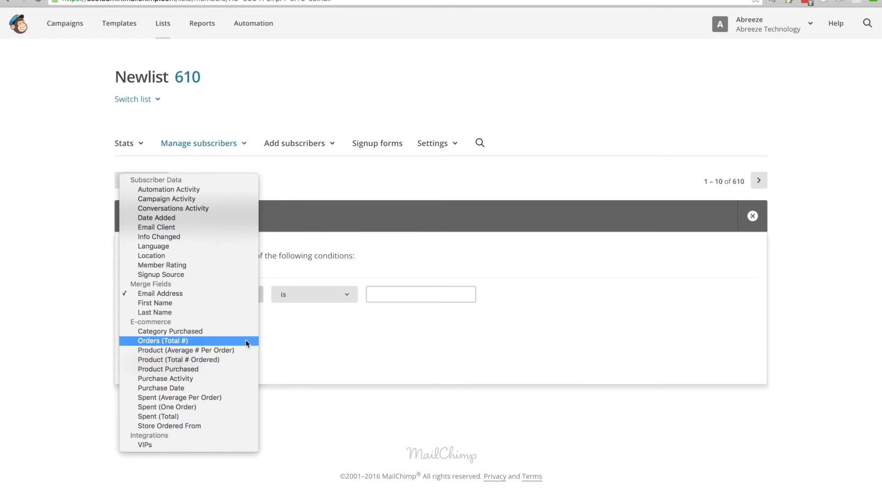
pyautogui.click(215, 406)
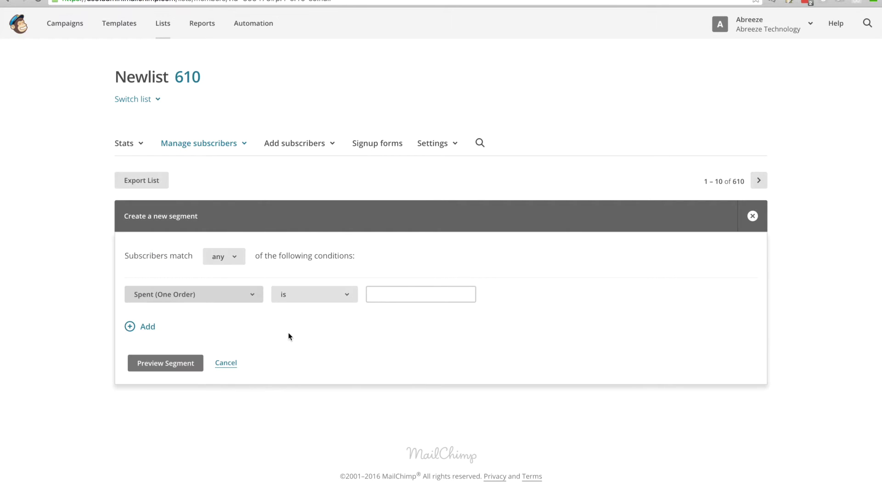
pyautogui.click(288, 333)
pyautogui.click(367, 292)
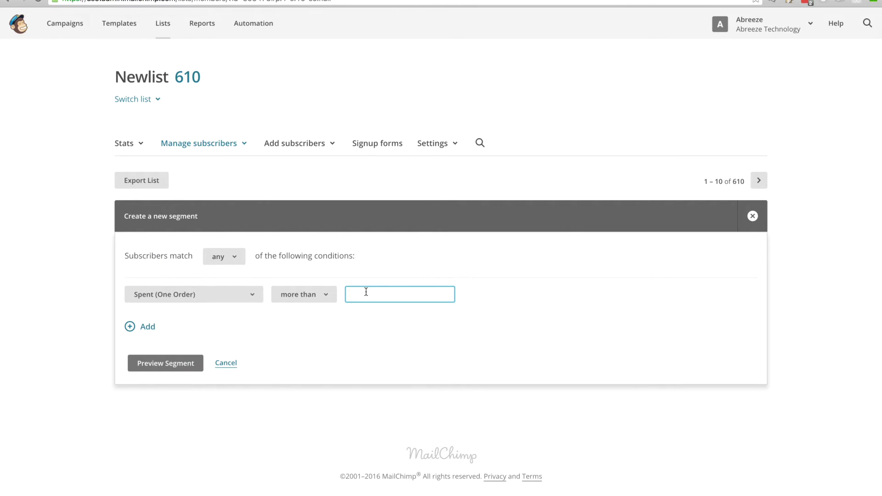
pyautogui.write('25')
pyautogui.click(167, 367)
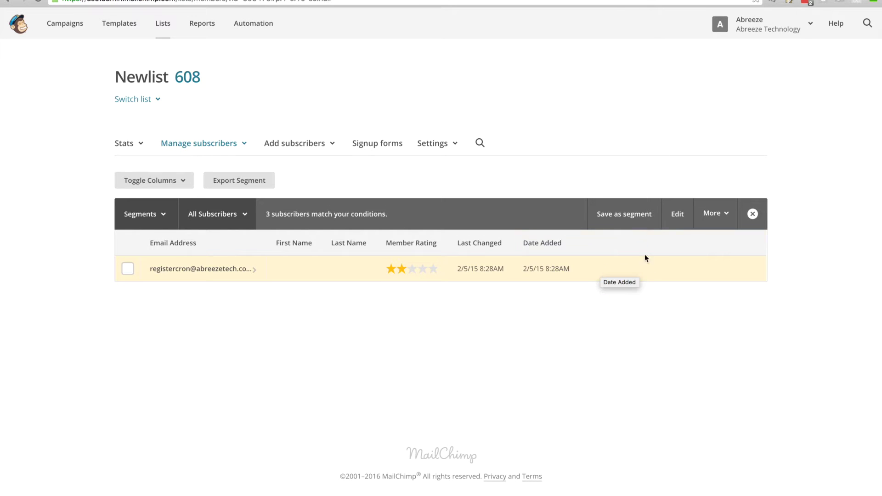
pyautogui.click(628, 216)
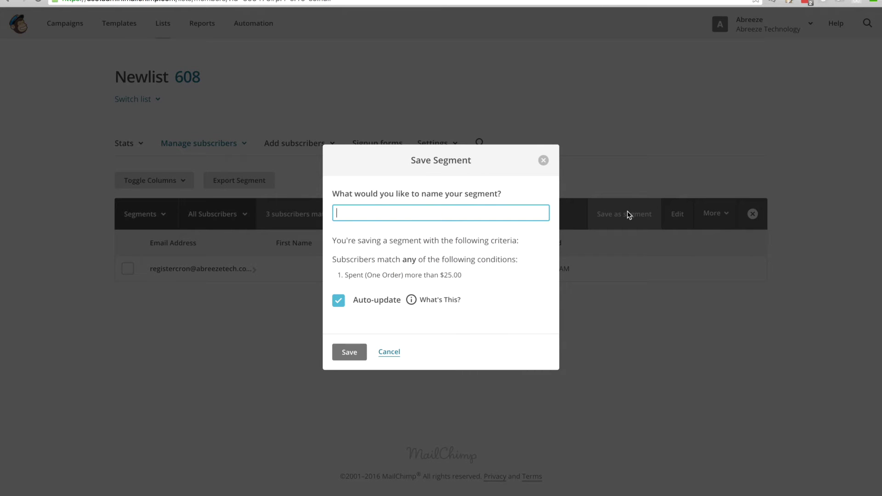
# Save the segment as 'One Order > 25' with Auto-update kept on, then return to all subscribers
pyautogui.write('One Order > 25')
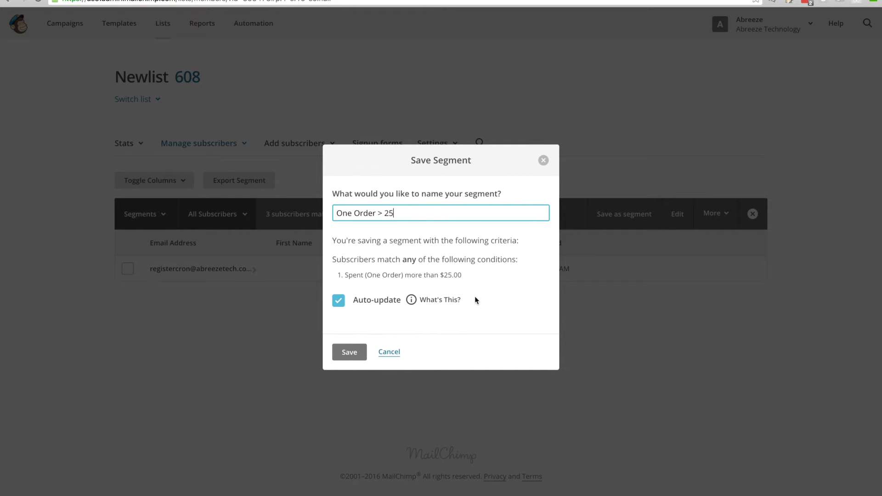
pyautogui.click(417, 303)
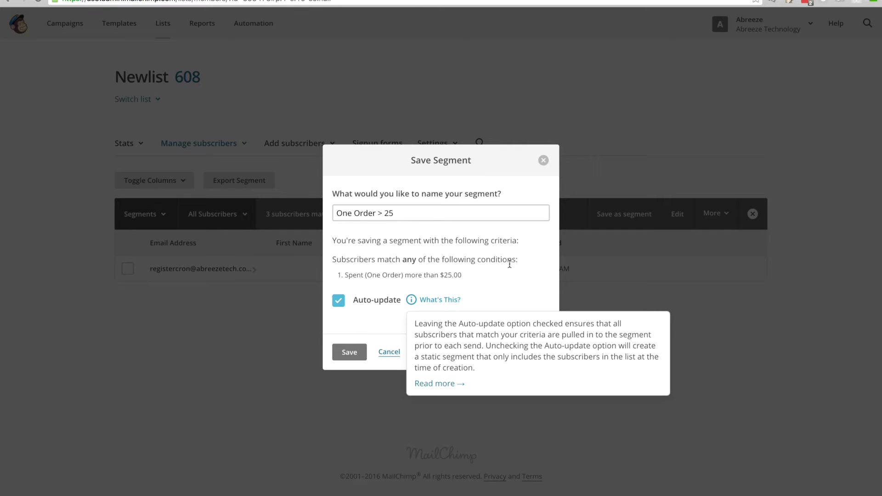
pyautogui.click(509, 264)
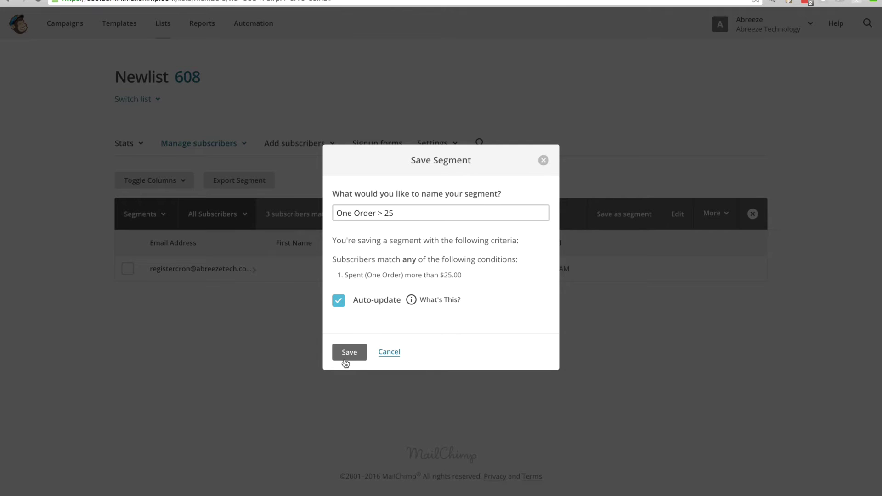
pyautogui.click(345, 361)
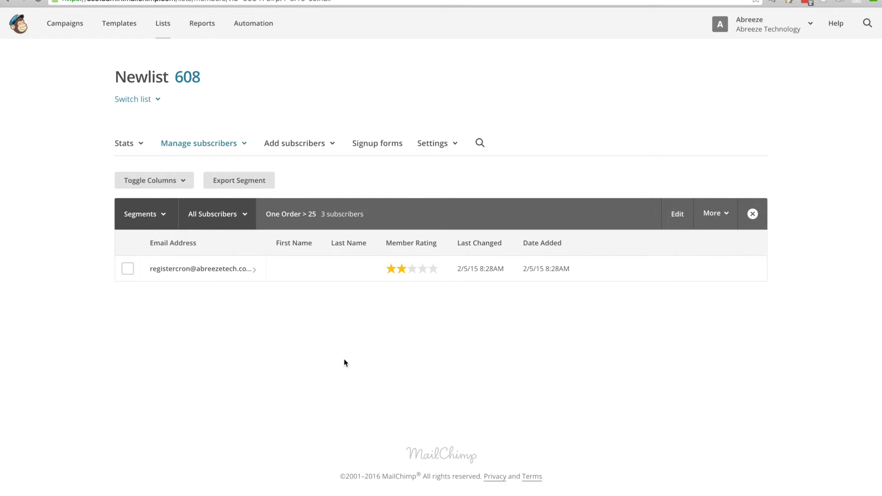
pyautogui.click(193, 80)
# Clear the One Order > 25 filter and start a new segment based on Product Purchased
pyautogui.click(752, 214)
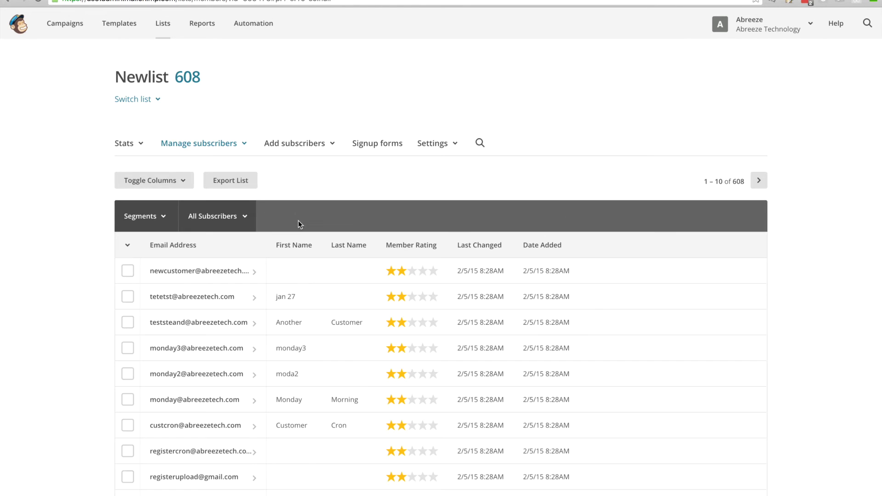
pyautogui.click(156, 216)
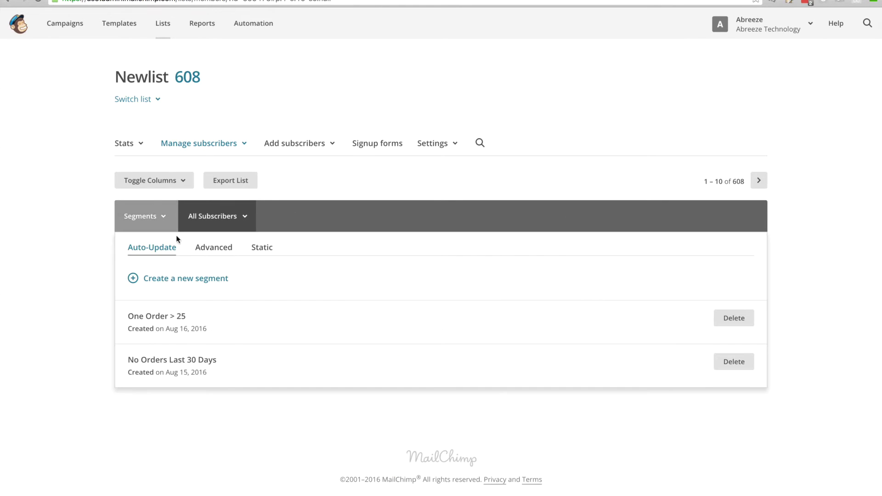
pyautogui.click(170, 278)
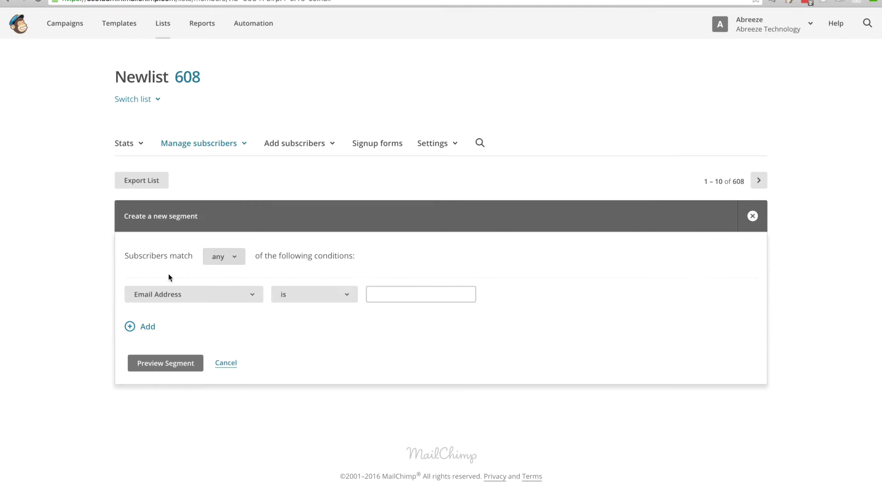
pyautogui.click(240, 292)
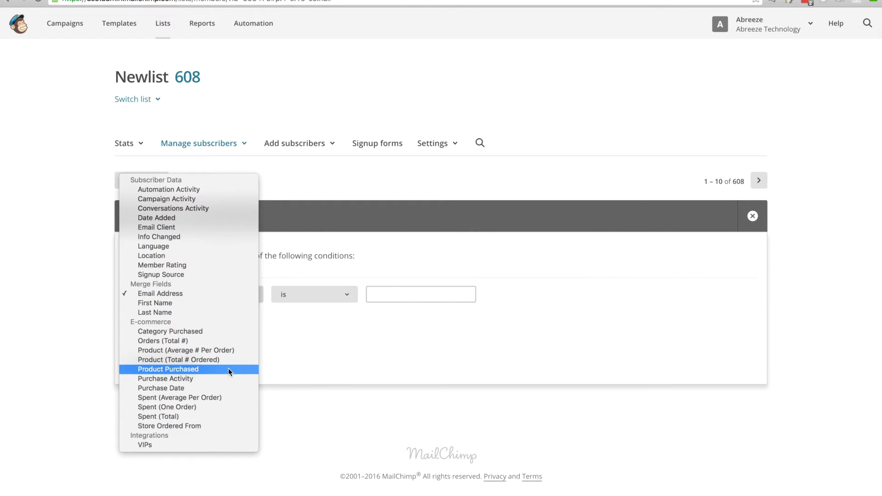
pyautogui.click(228, 369)
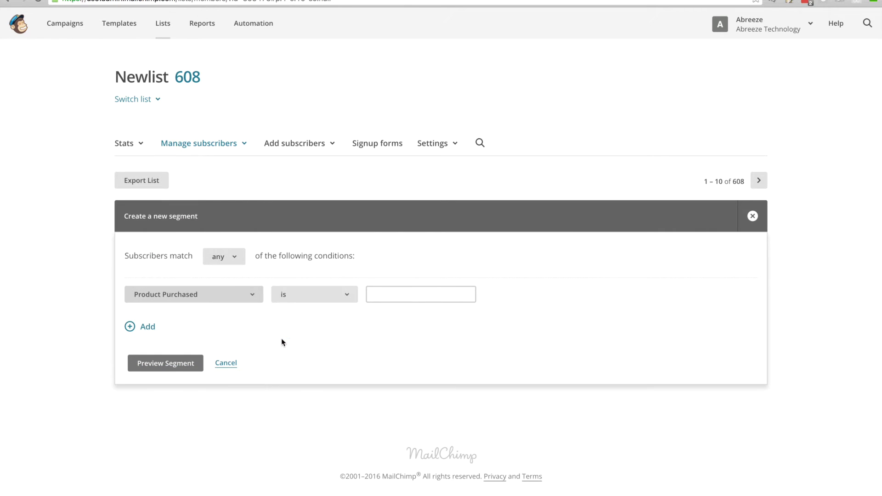
# Choose Frittata as the purchased product and preview the matching subscribers
pyautogui.click(532, 294)
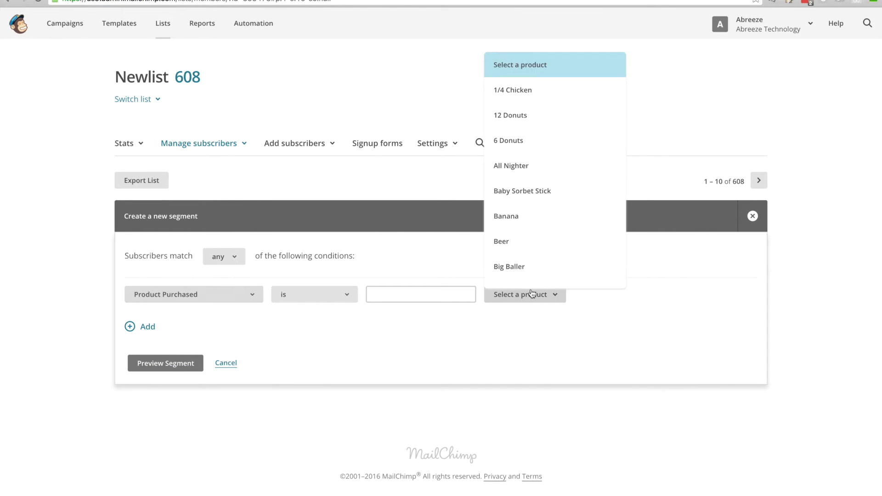
pyautogui.scroll(-3, 568, 242)
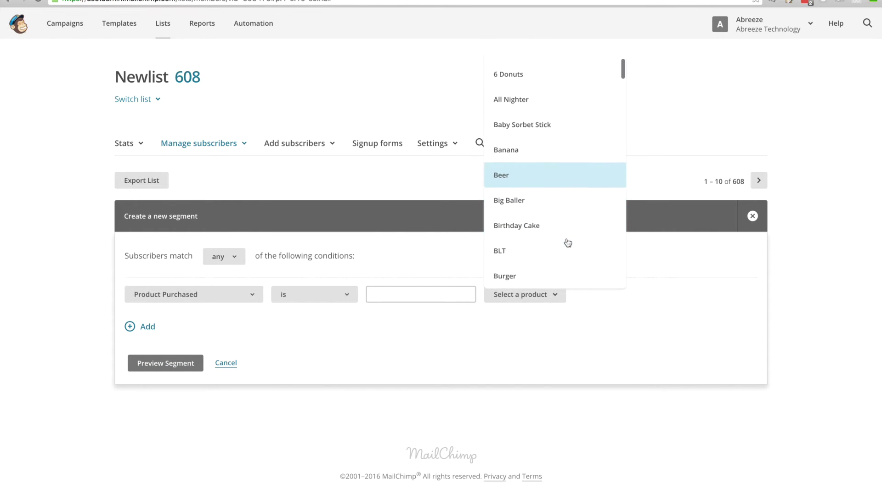
pyautogui.scroll(-6, 568, 243)
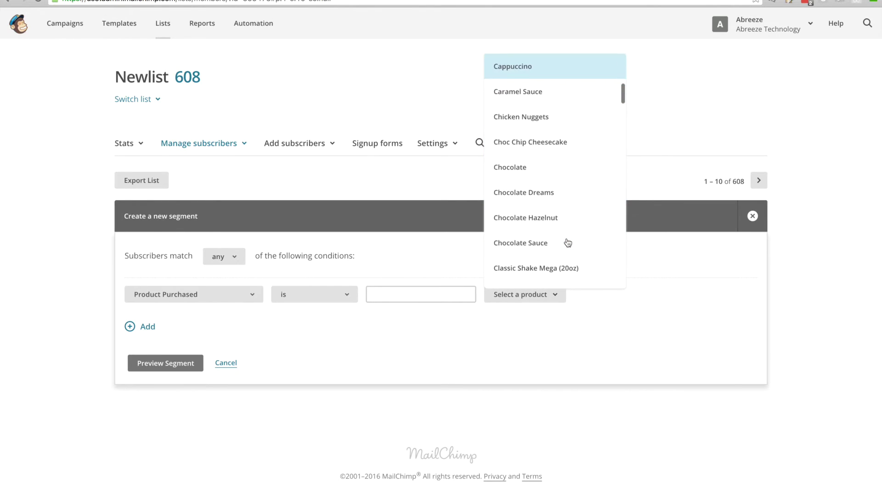
pyautogui.scroll(-7, 568, 242)
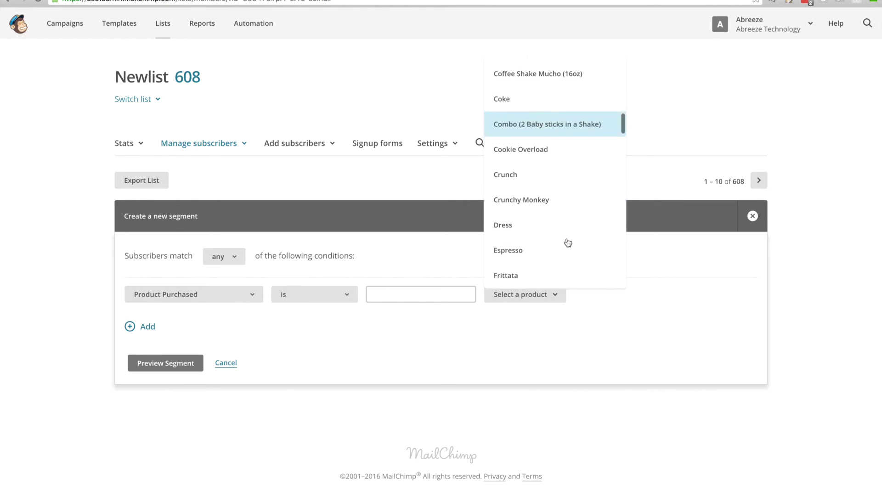
pyautogui.scroll(-7, 568, 243)
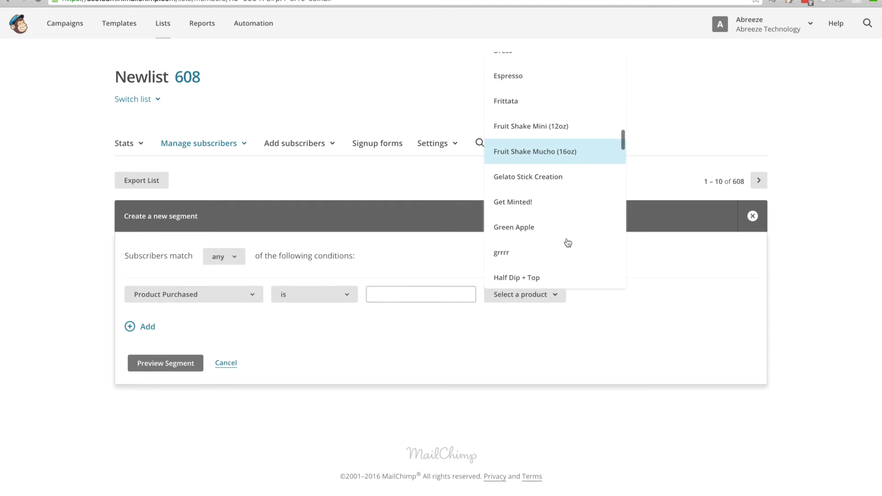
pyautogui.scroll(-7, 568, 242)
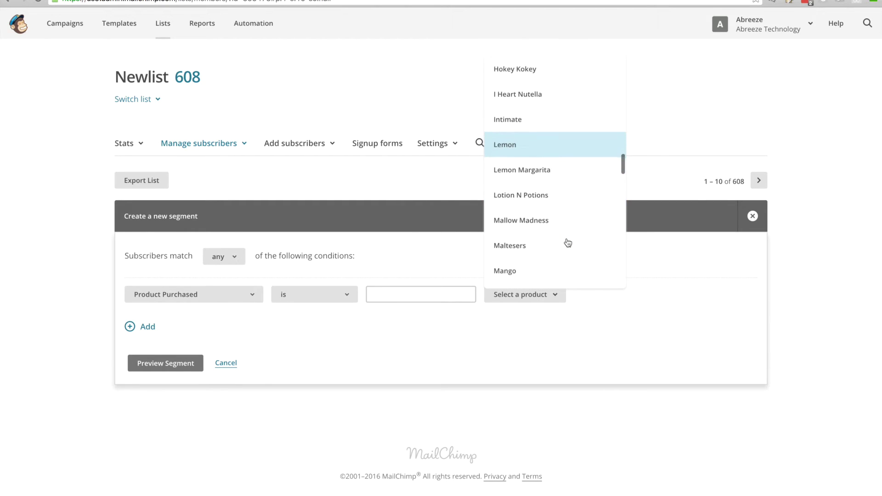
pyautogui.scroll(-7, 568, 243)
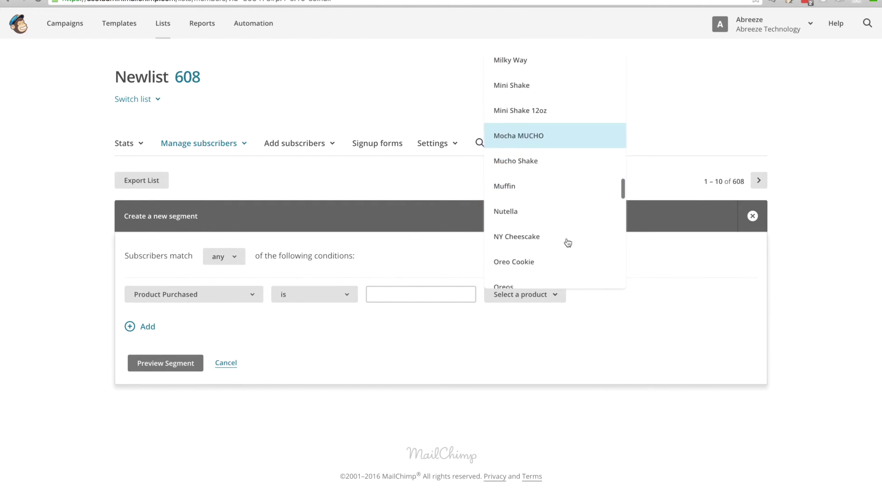
pyautogui.scroll(-3, 568, 242)
pyautogui.scroll(10, 568, 243)
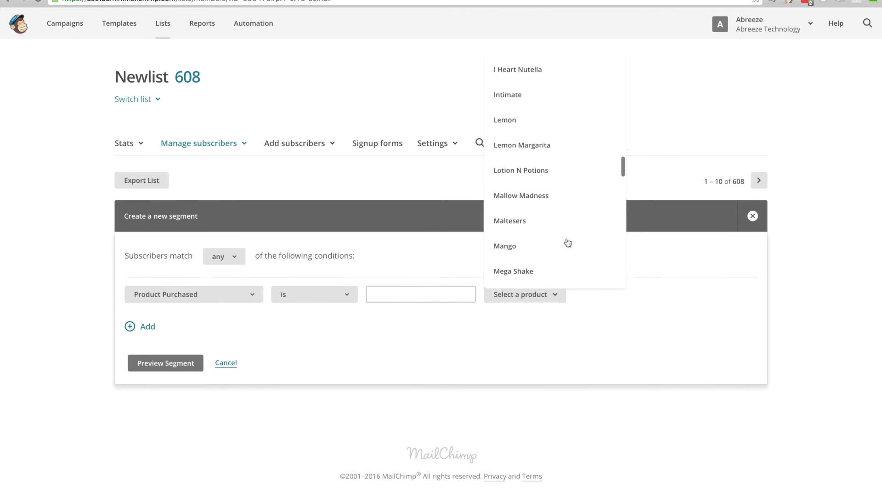
pyautogui.scroll(7, 567, 242)
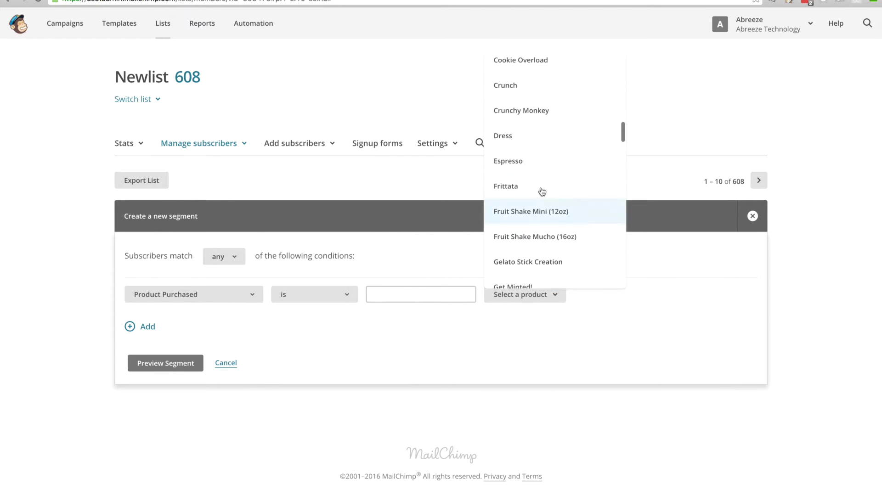
pyautogui.click(542, 189)
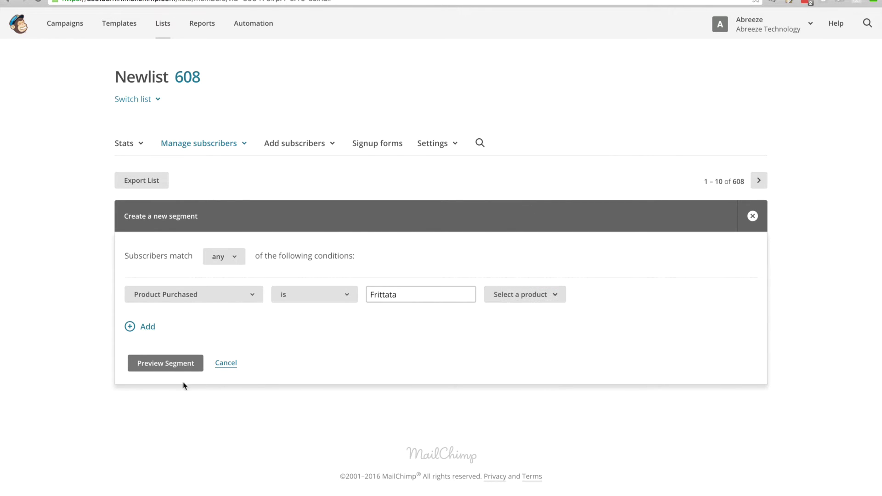
pyautogui.click(177, 365)
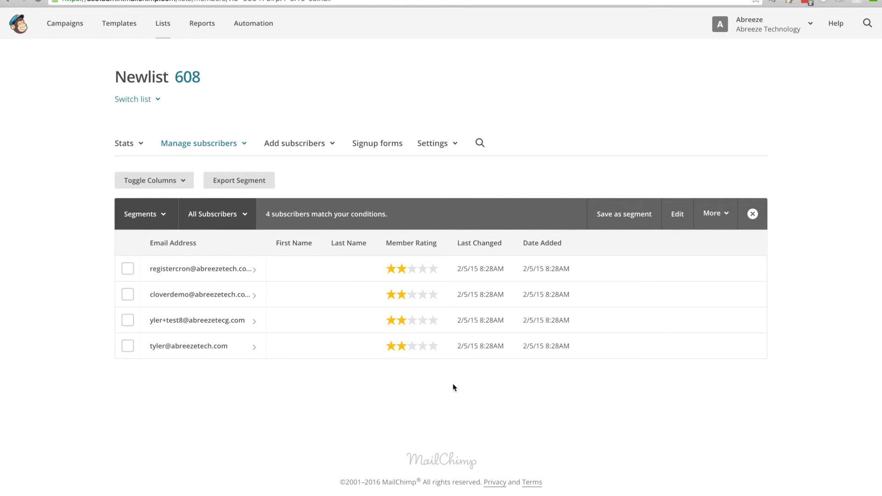
# Save the Frittata matches as a segment named 'Frittata Purchasers'
pyautogui.click(613, 217)
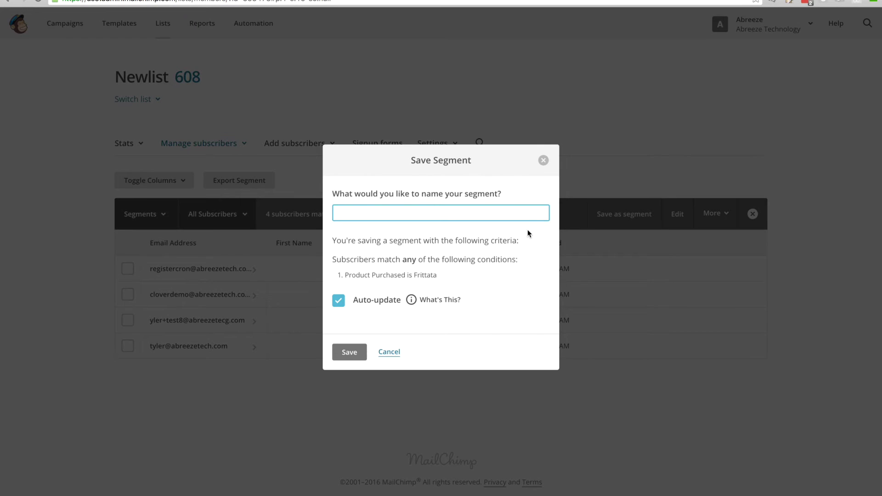
pyautogui.write('Frittata Purchasers')
pyautogui.click(341, 351)
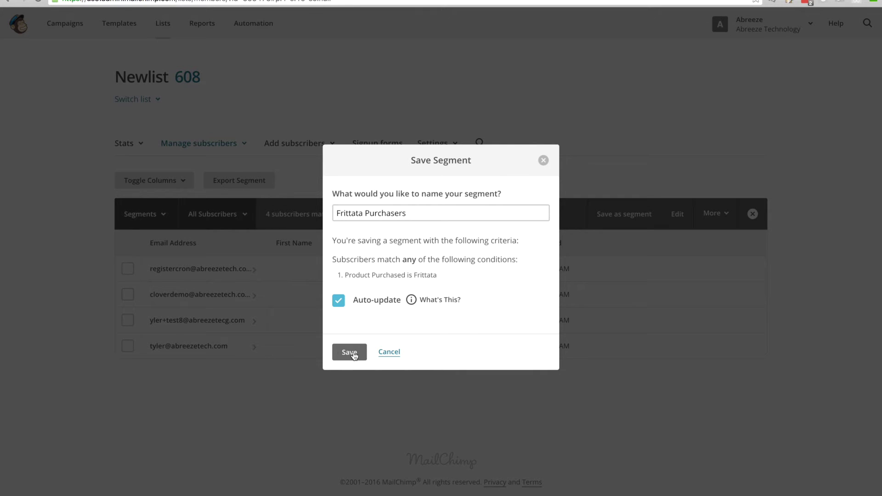
pyautogui.click(350, 353)
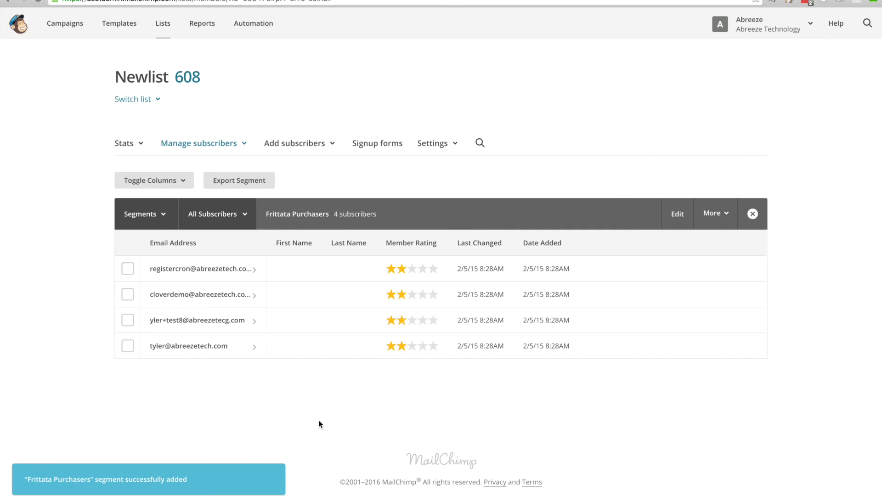
# Load No Orders Last 30 Days and edit it, keeping Purchase Date not within the last 30 days
pyautogui.click(147, 214)
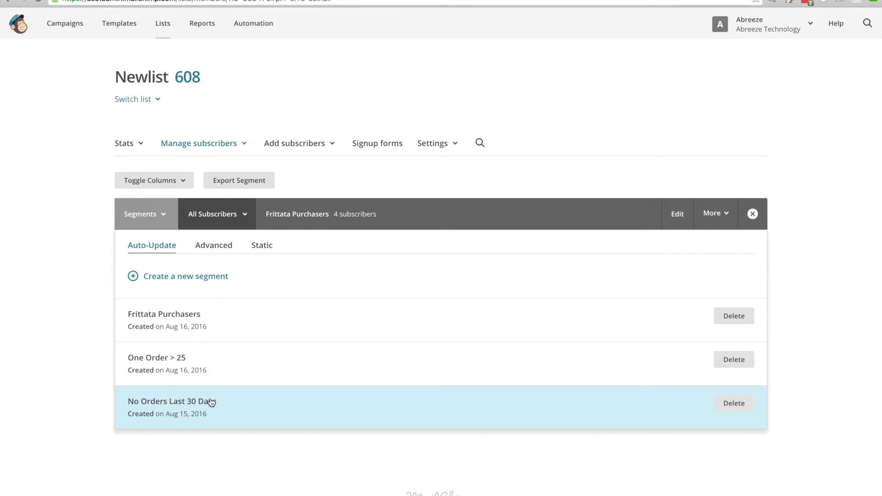
pyautogui.click(211, 402)
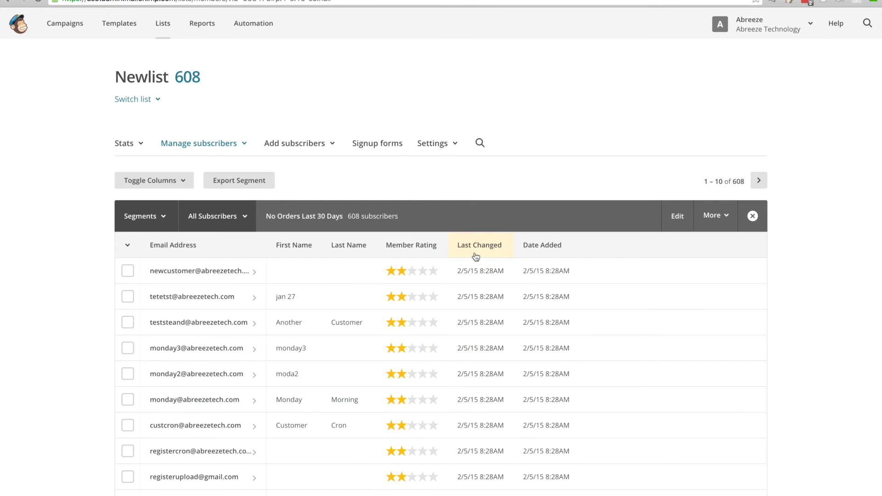
pyautogui.click(678, 216)
pyautogui.click(239, 340)
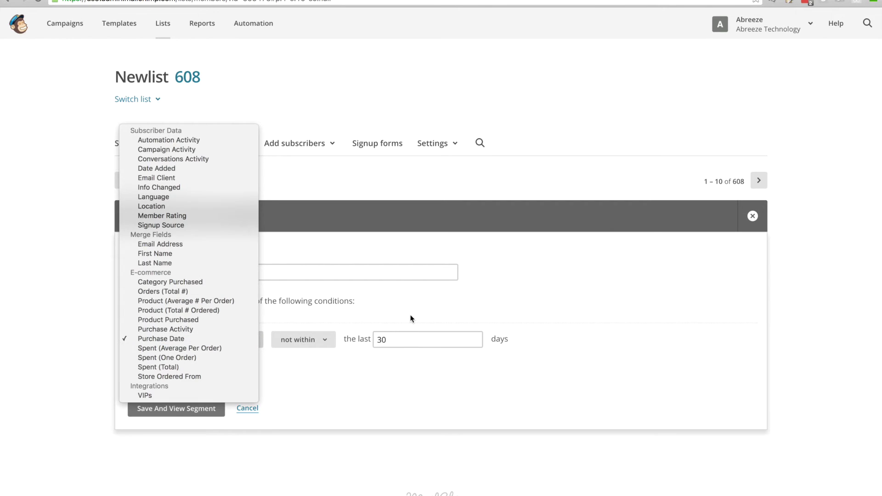
pyautogui.click(325, 332)
pyautogui.click(323, 338)
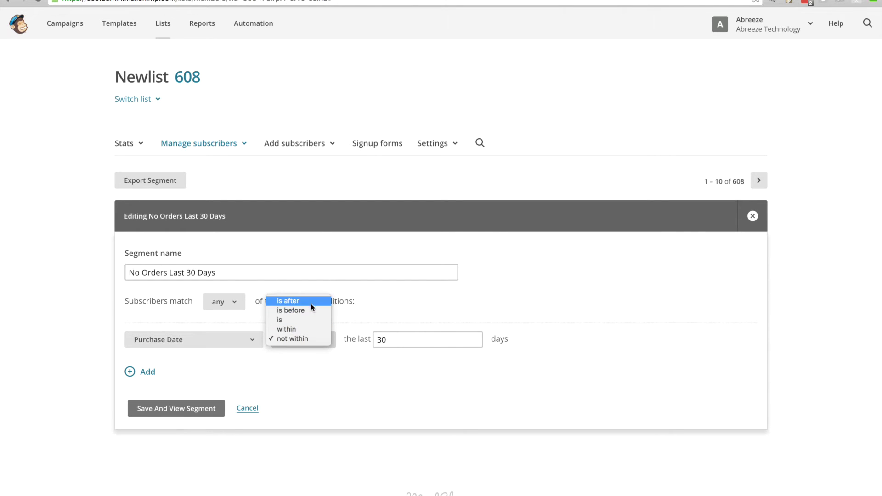
pyautogui.click(304, 376)
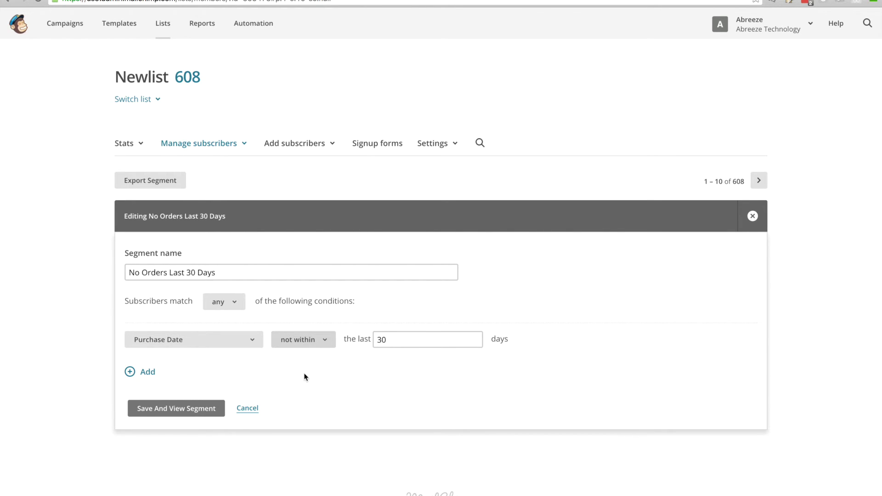
# Add a second segment condition: Purchase Date is after
pyautogui.click(139, 375)
pyautogui.click(223, 373)
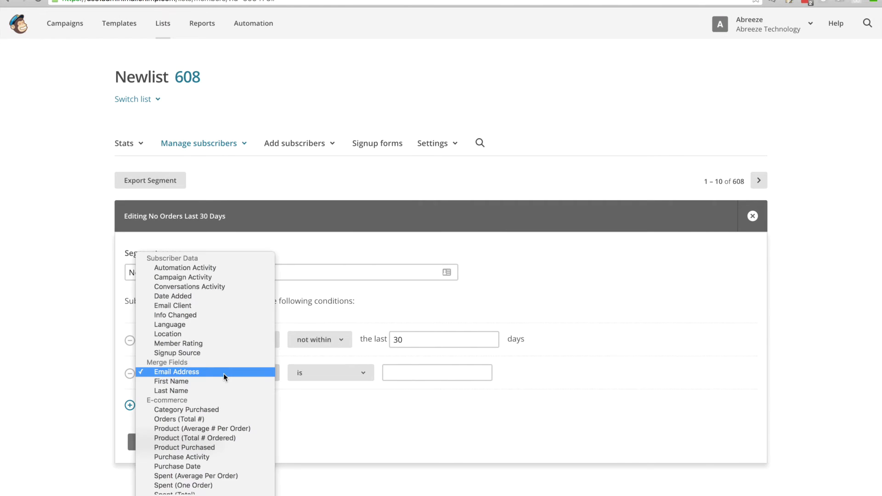
pyautogui.scroll(-2, 226, 380)
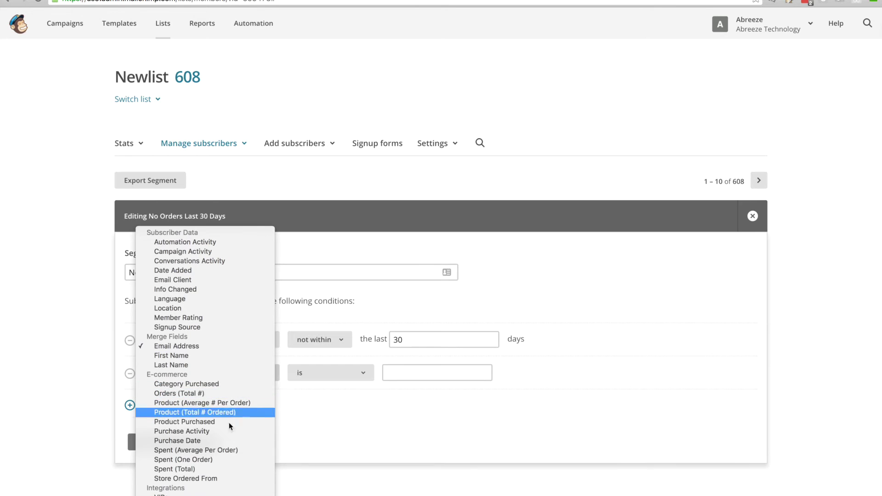
pyautogui.click(229, 439)
pyautogui.click(331, 373)
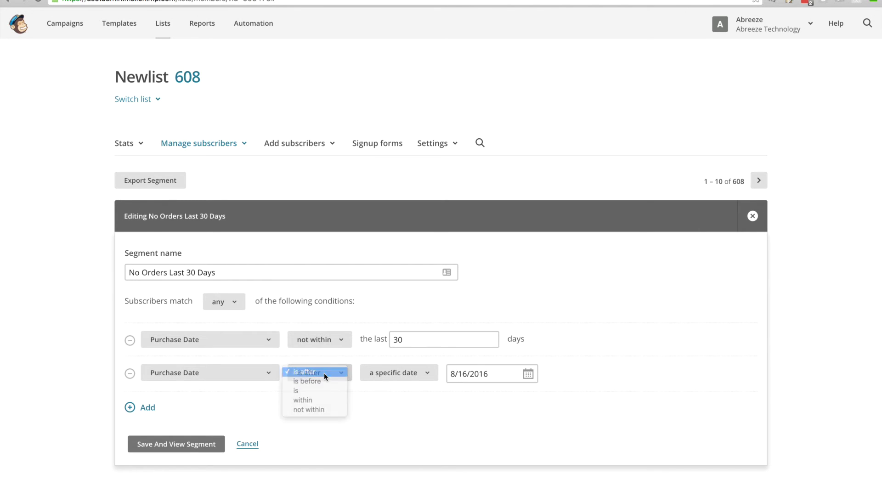
pyautogui.click(324, 373)
# Set the condition's date to 1/1/2016, then remove the condition and close the segment editor
pyautogui.click(466, 375)
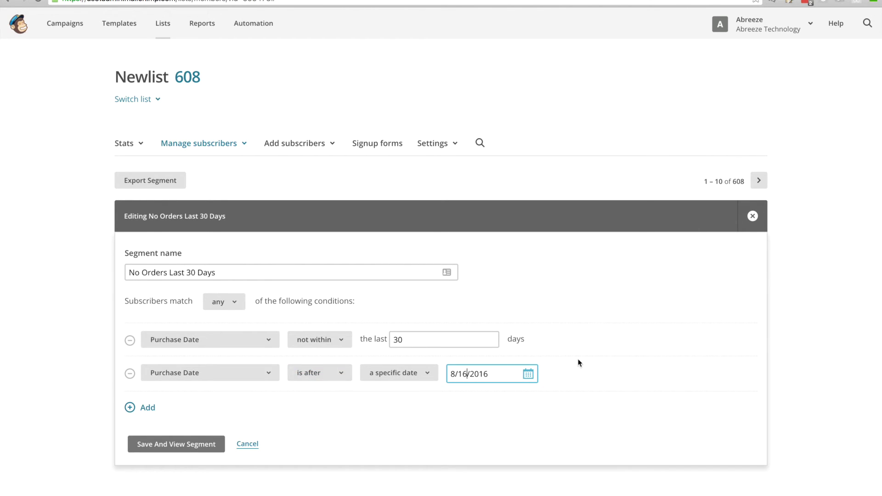
pyautogui.press('BackSpace')
pyautogui.press('Home')
pyautogui.press('Delete')
pyautogui.write('1')
pyautogui.click(644, 348)
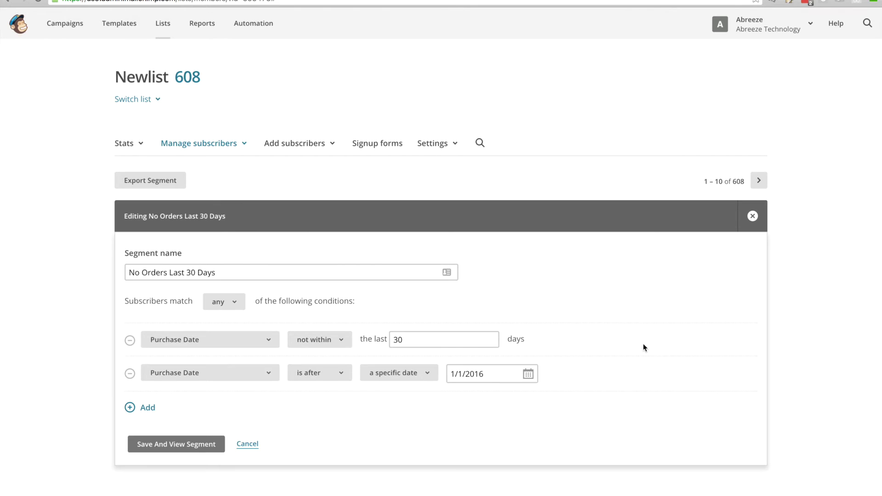
pyautogui.click(130, 374)
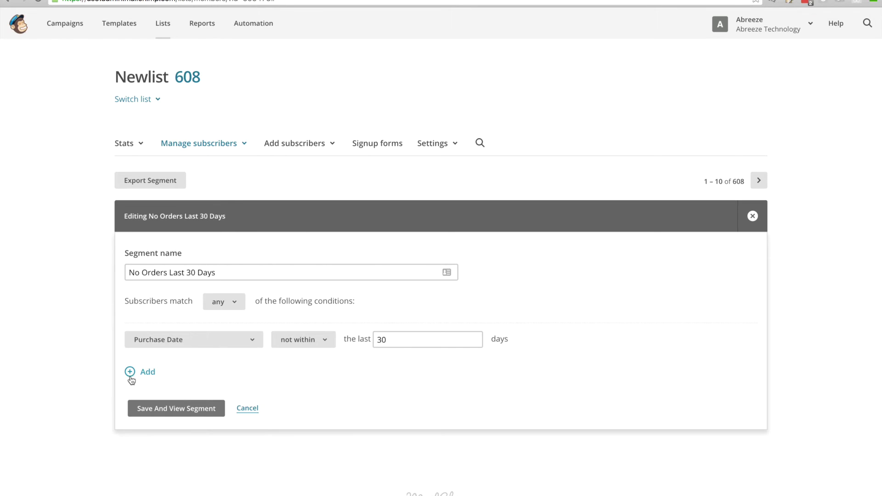
pyautogui.click(752, 216)
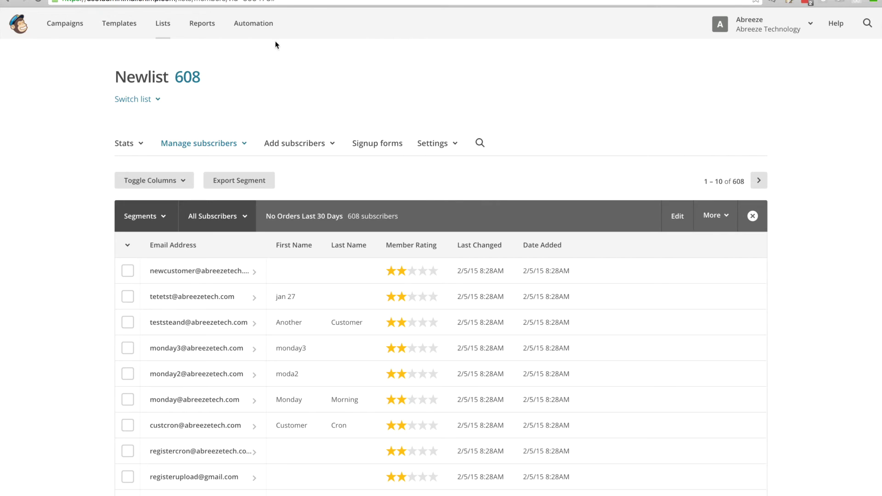
# Start adding a Custom Event Workflow automation from the Custom automation options
pyautogui.click(253, 29)
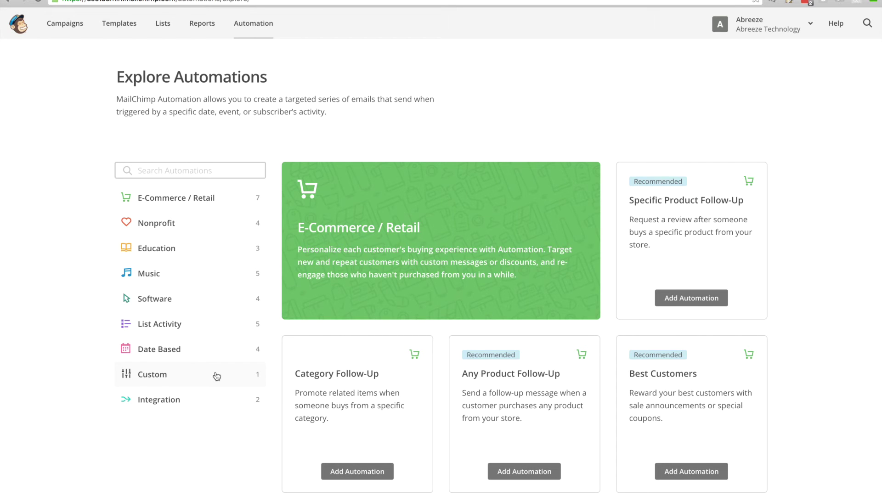
pyautogui.click(217, 376)
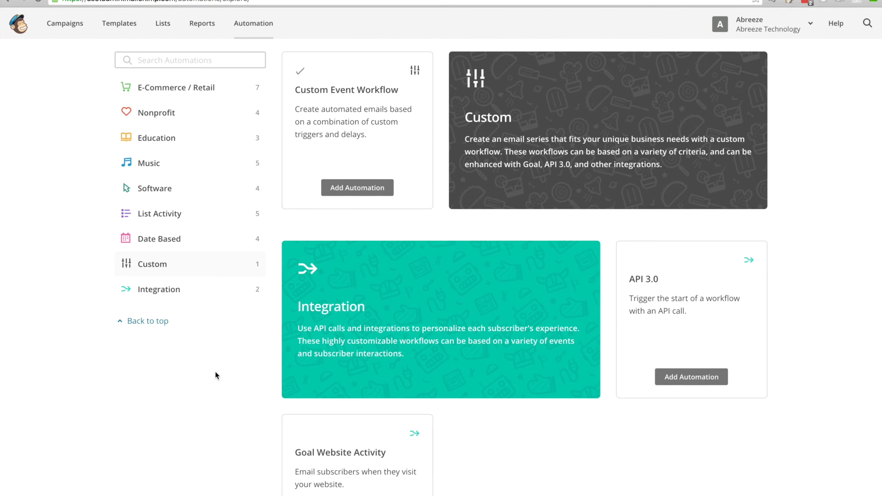
pyautogui.click(355, 192)
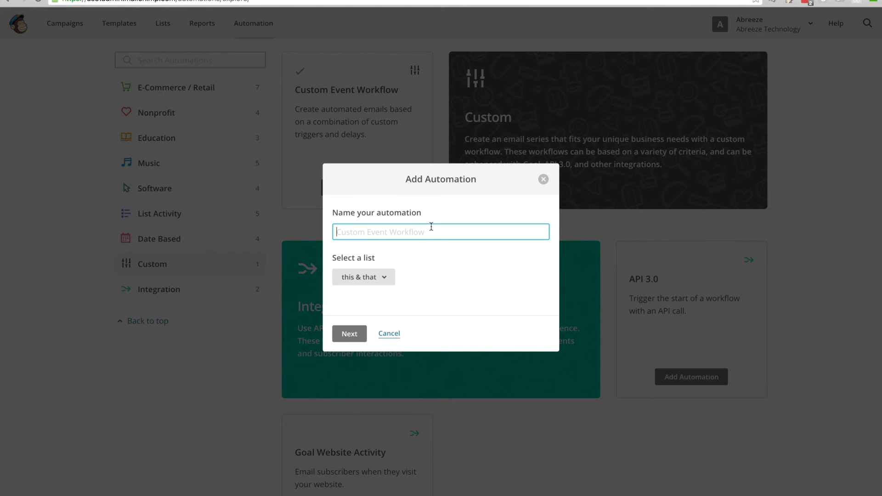
# Assign the automation to newlist, name it 'Bought > $25', and continue
pyautogui.click(384, 277)
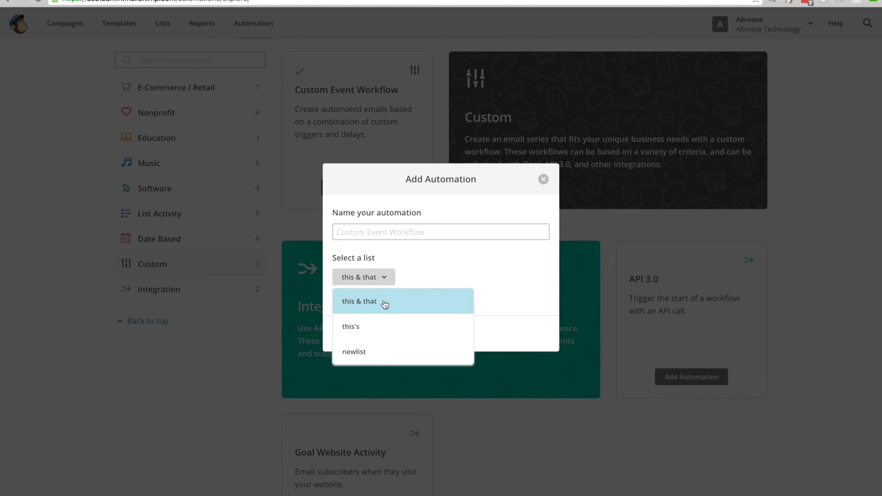
pyautogui.click(376, 351)
pyautogui.click(400, 227)
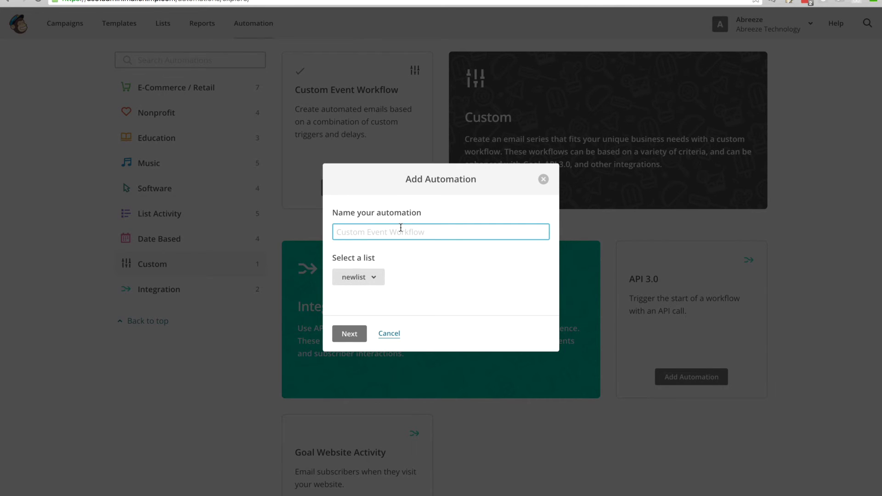
pyautogui.write('Bought > $25')
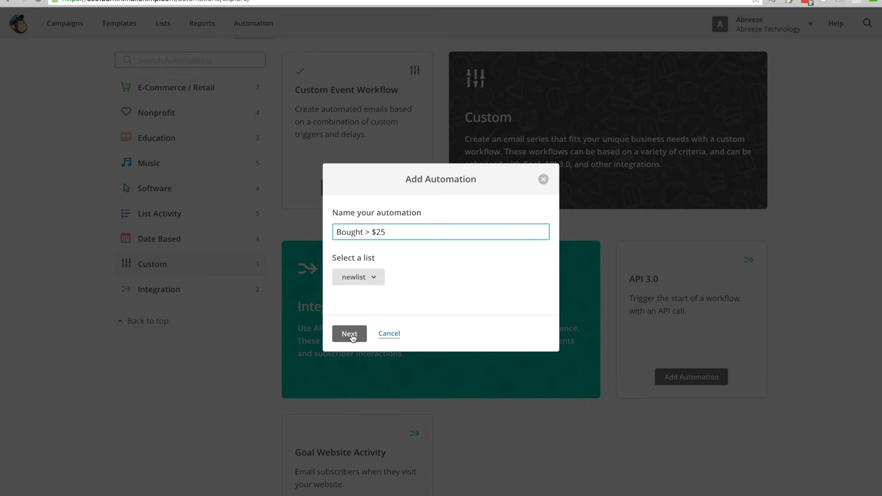
pyautogui.click(353, 338)
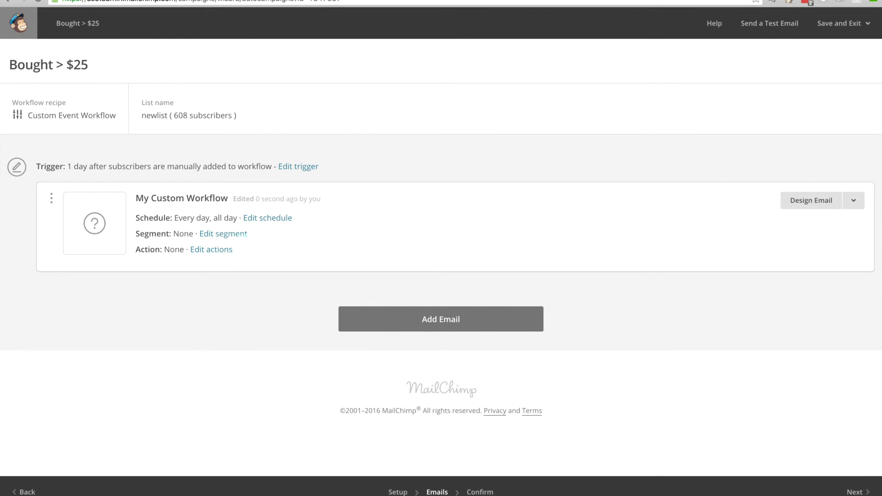
# Restrict the workflow email to the saved segment 'One Order > 25' and save
pyautogui.click(229, 238)
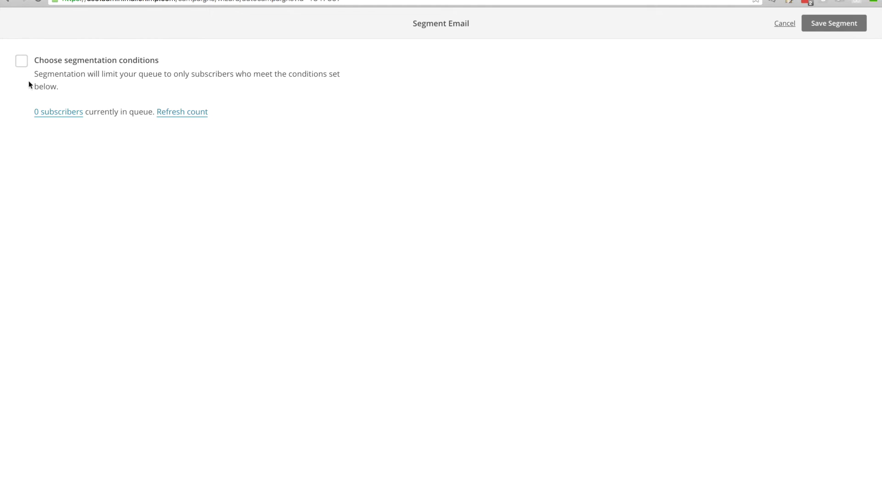
pyautogui.click(22, 64)
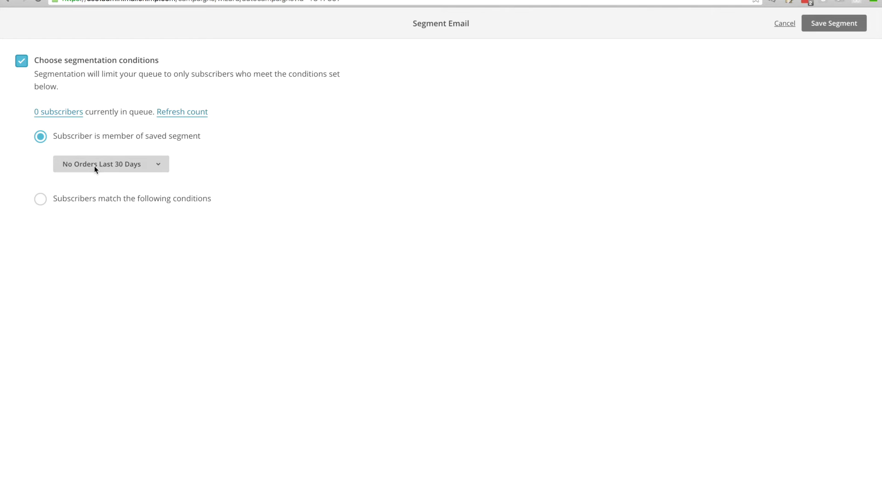
pyautogui.click(131, 169)
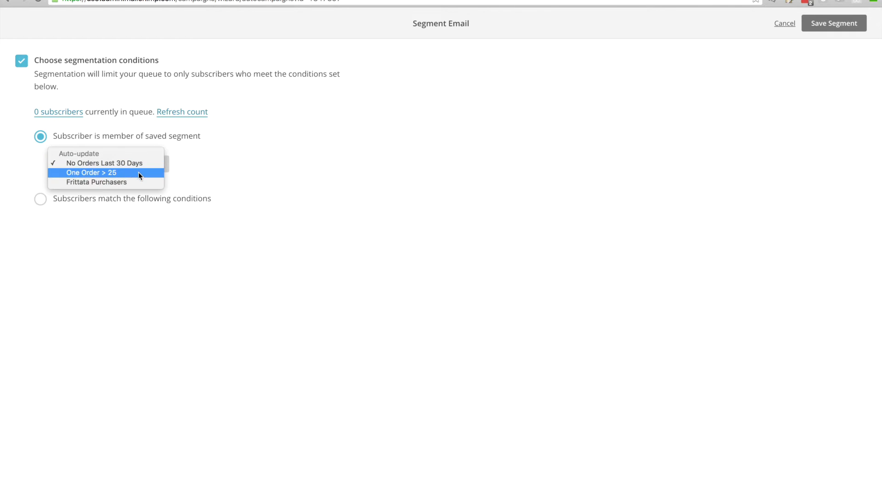
pyautogui.click(139, 172)
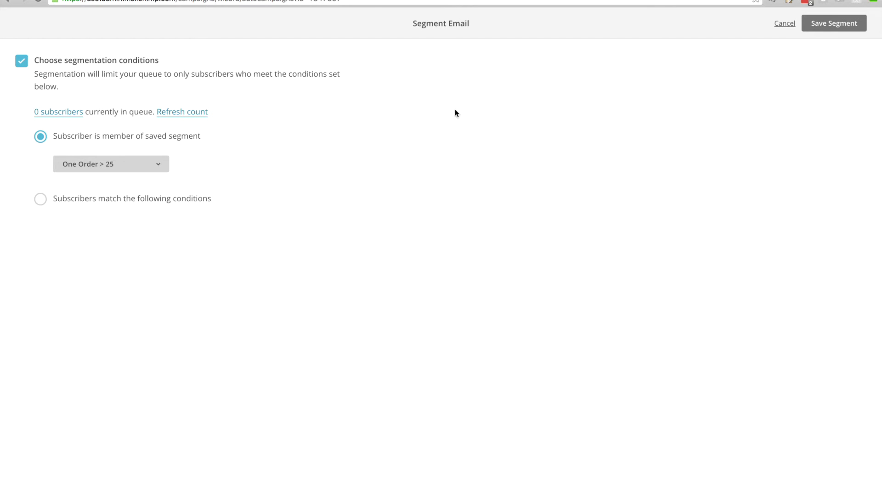
pyautogui.click(824, 30)
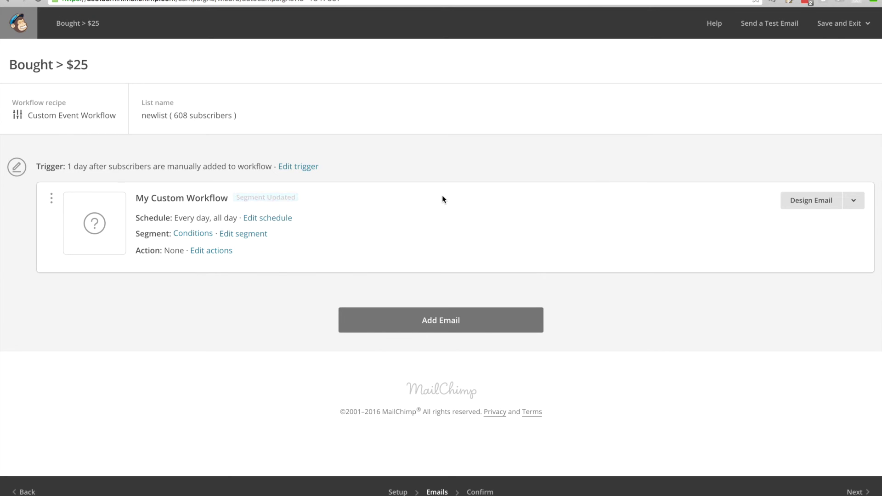
pyautogui.click(219, 256)
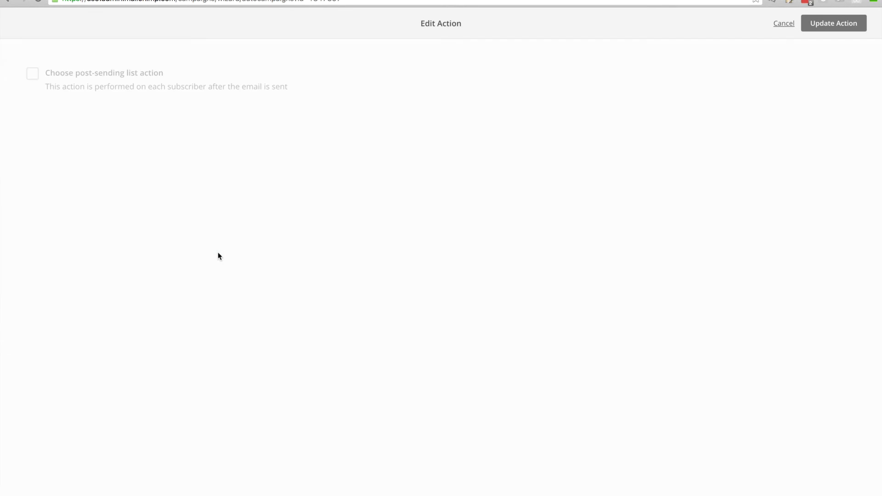
pyautogui.click(38, 77)
pyautogui.click(112, 113)
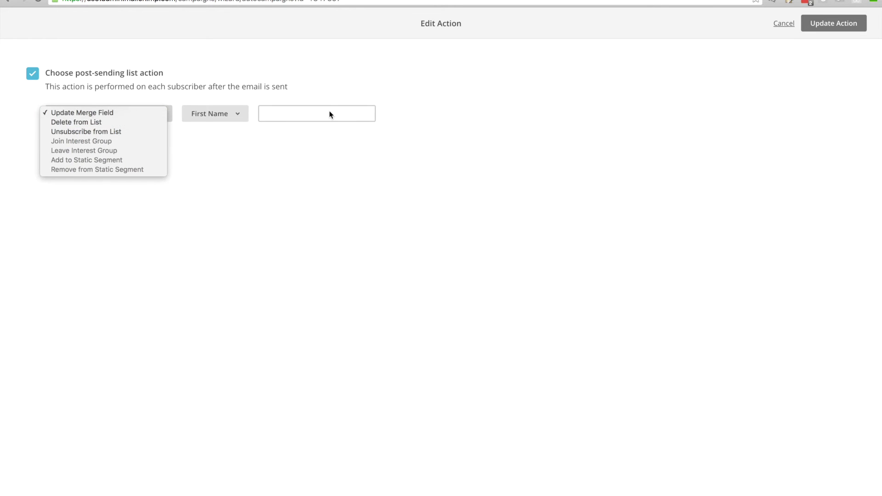
pyautogui.click(350, 65)
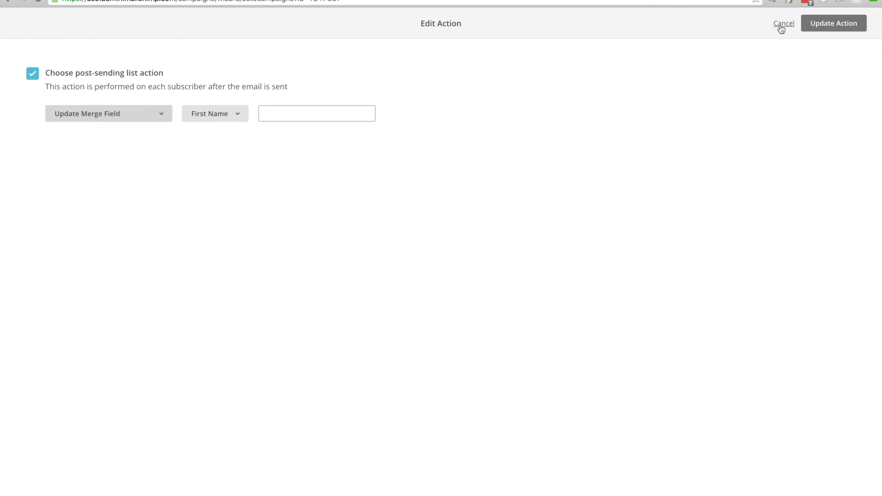
pyautogui.click(32, 74)
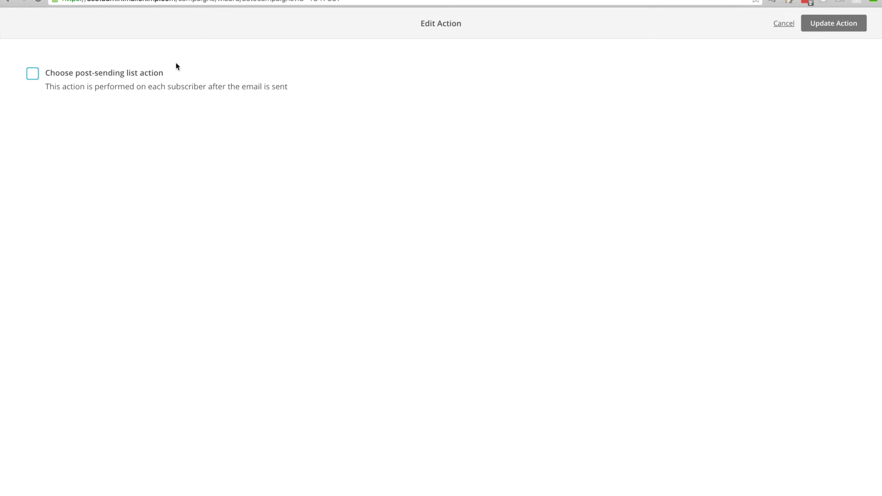
pyautogui.click(782, 28)
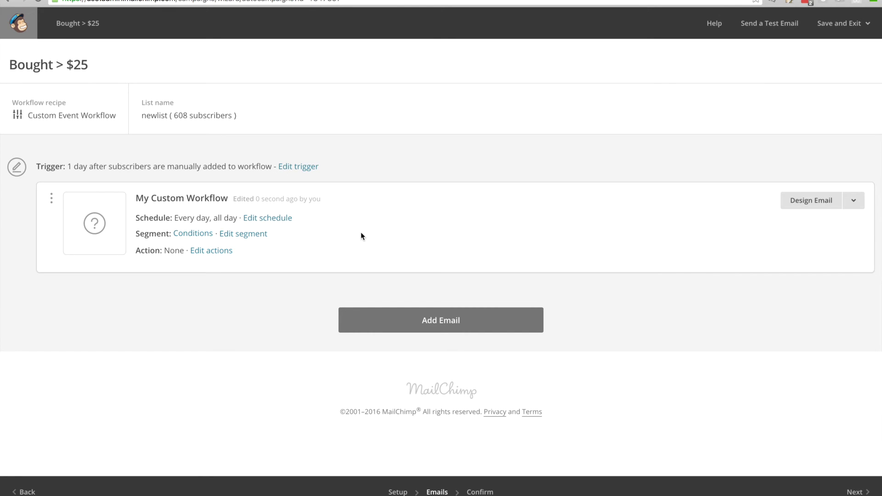
# Limit the email's sending days to Wednesday, Thursday and Friday
pyautogui.click(285, 218)
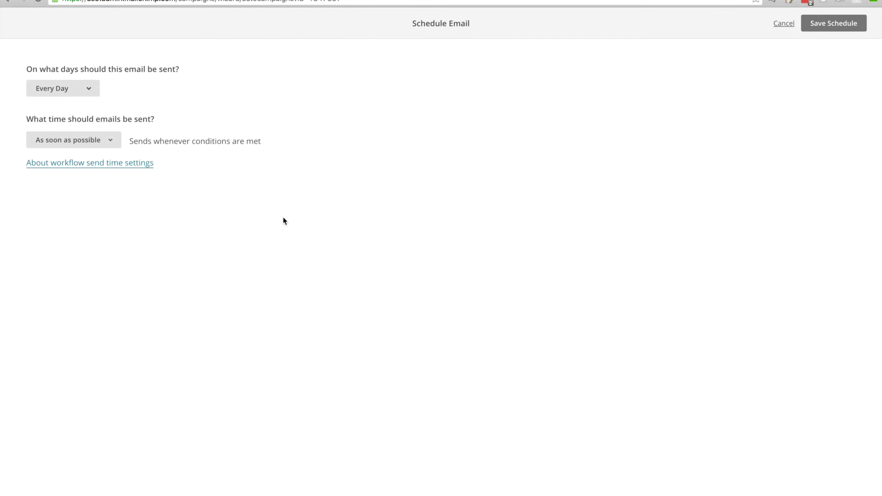
pyautogui.click(90, 92)
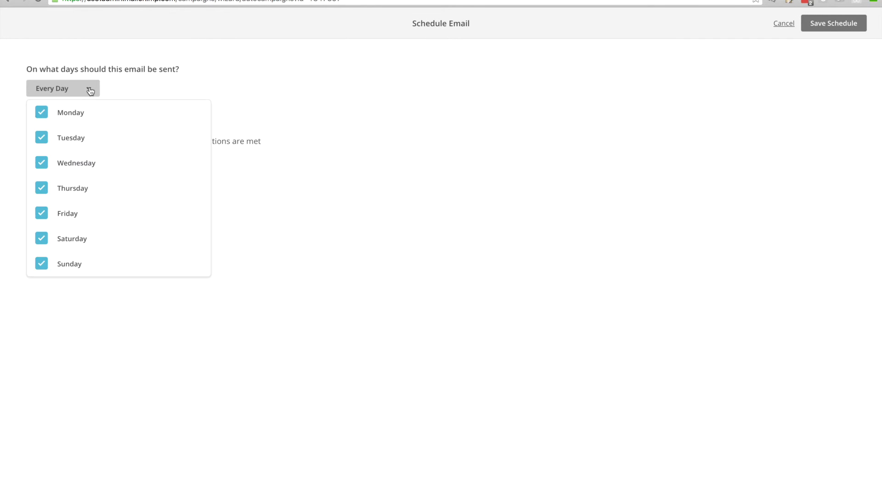
pyautogui.click(80, 112)
pyautogui.click(77, 137)
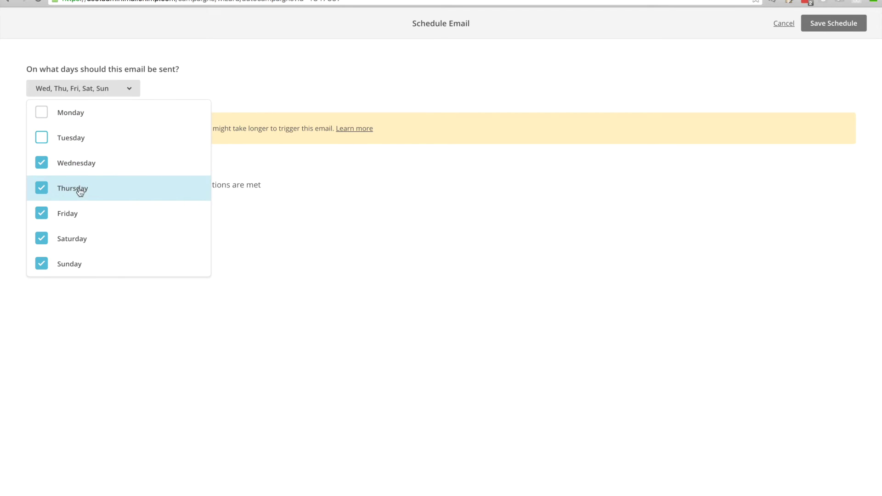
pyautogui.click(75, 239)
pyautogui.click(76, 264)
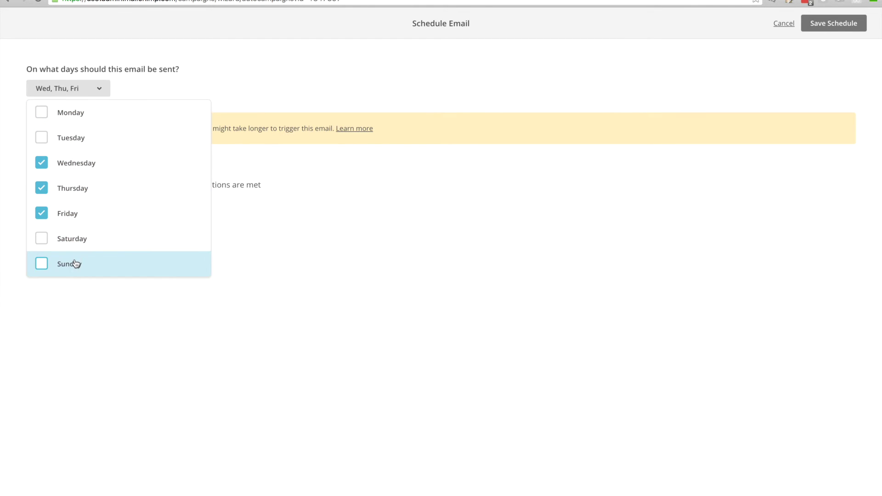
pyautogui.click(244, 260)
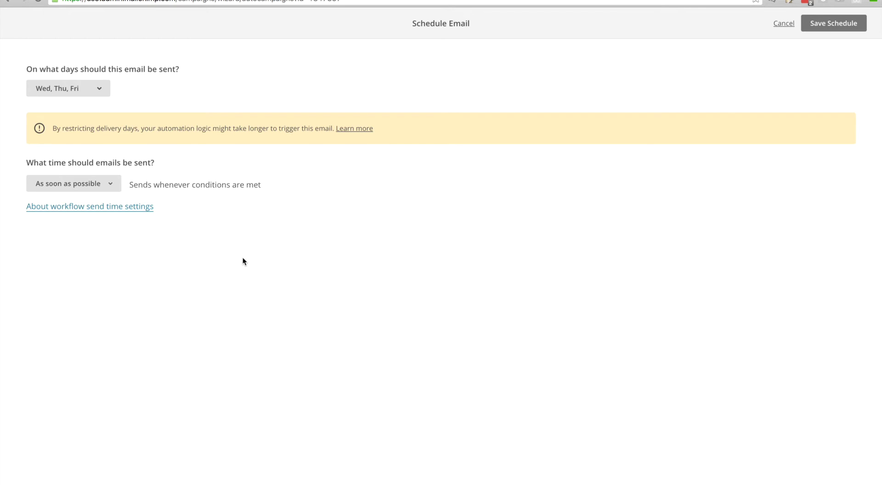
# Send only between 9:00 AM and 5:00 PM and save the schedule
pyautogui.click(90, 183)
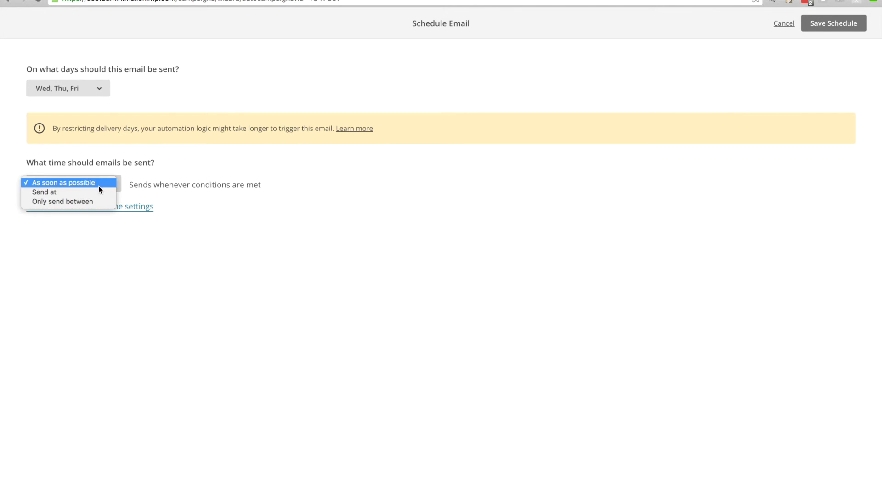
pyautogui.click(95, 194)
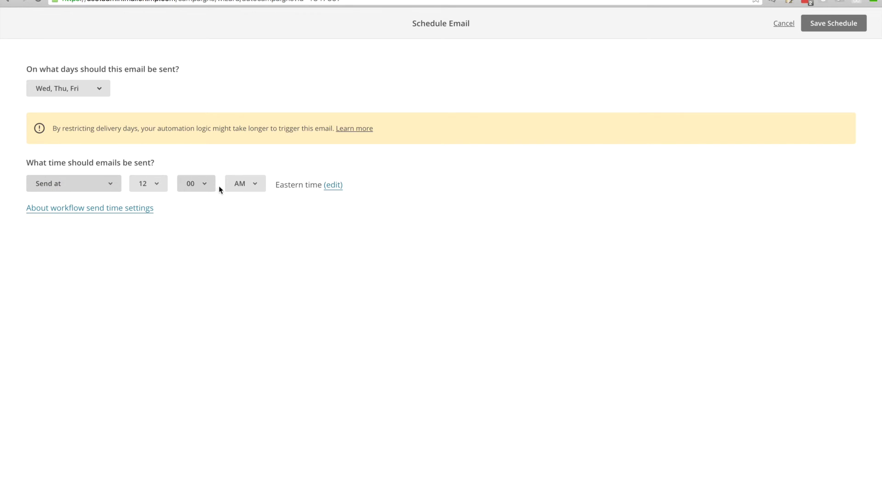
pyautogui.click(67, 189)
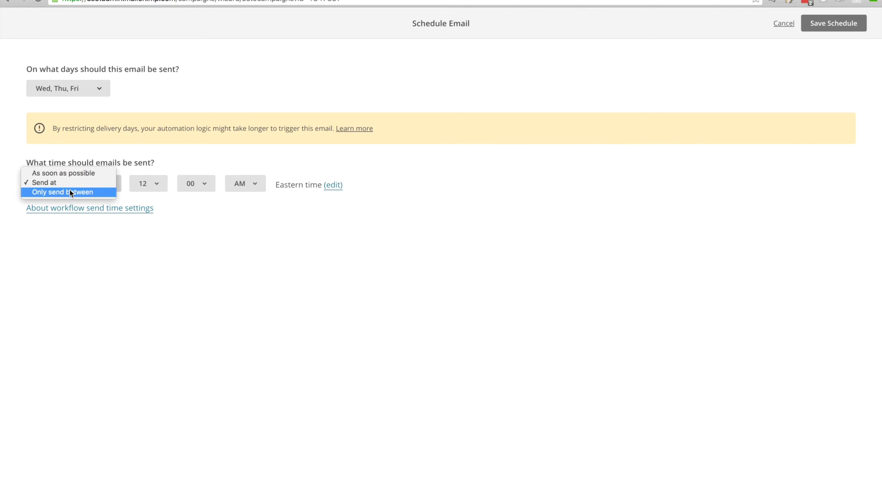
pyautogui.click(69, 193)
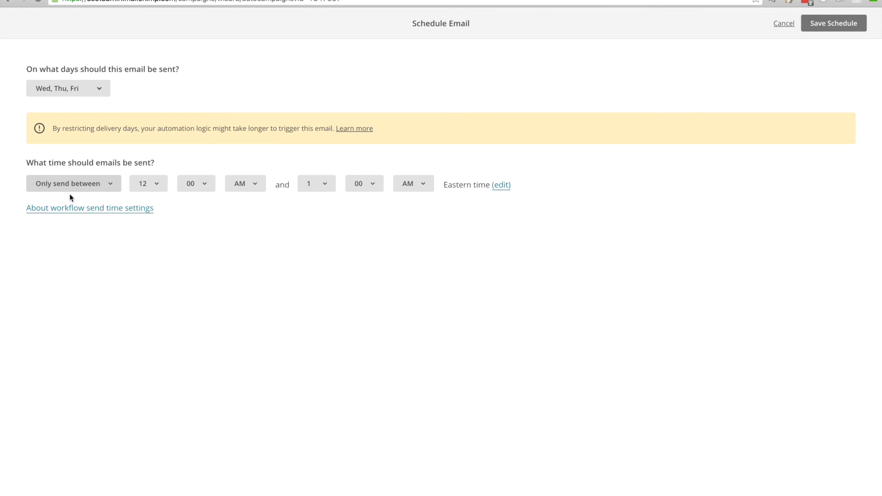
pyautogui.click(150, 186)
pyautogui.click(147, 153)
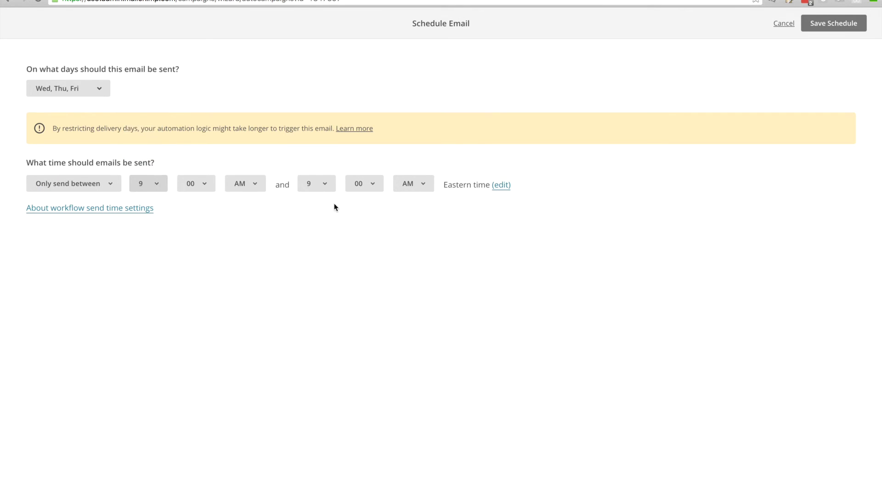
pyautogui.click(327, 187)
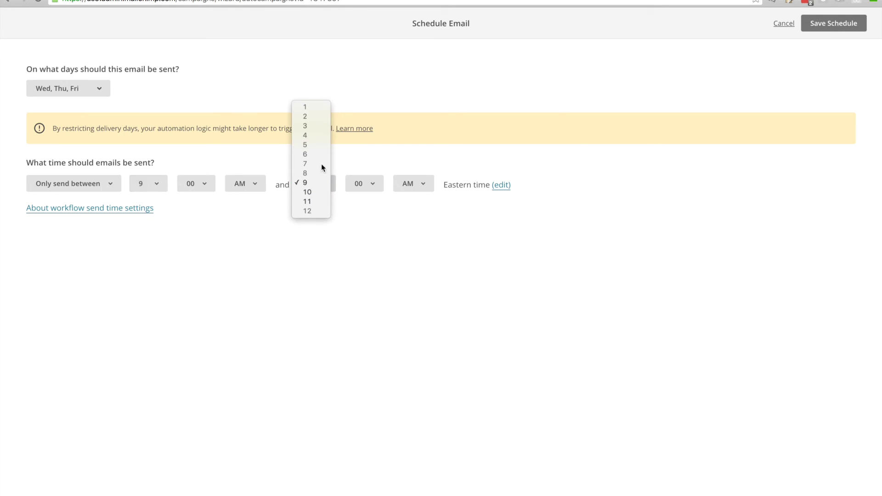
pyautogui.click(407, 186)
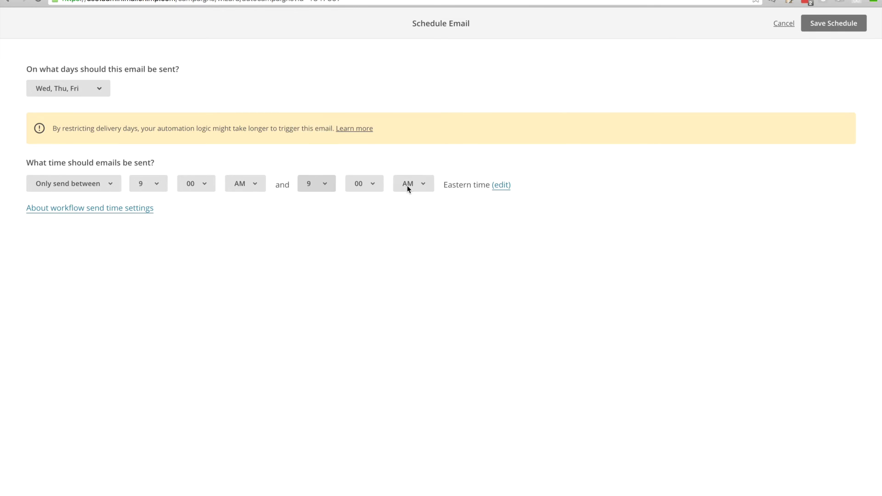
pyautogui.click(407, 185)
pyautogui.click(407, 192)
pyautogui.click(322, 184)
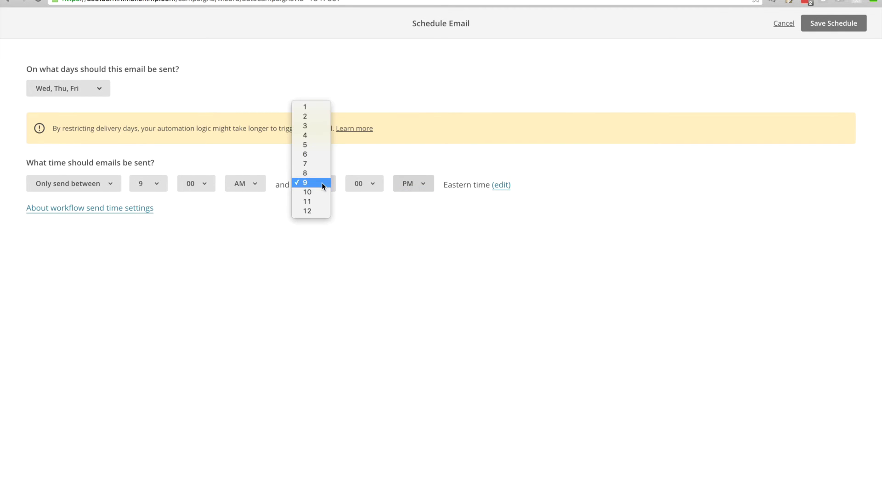
pyautogui.click(342, 231)
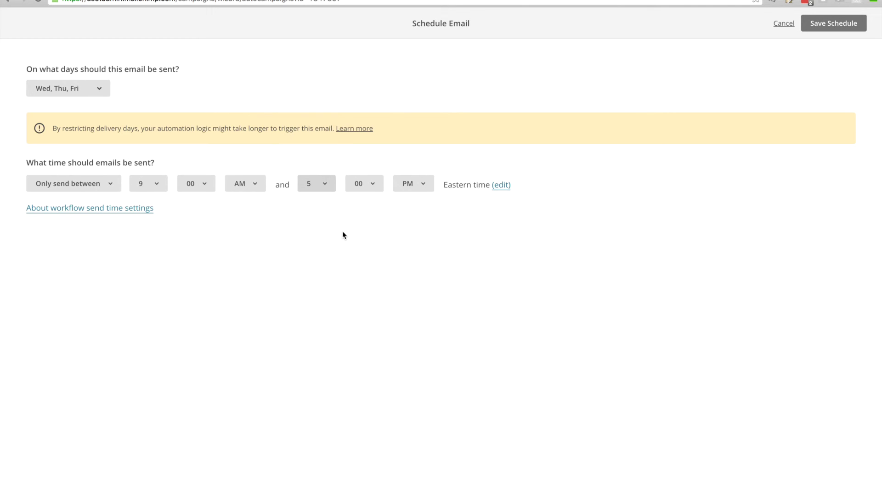
pyautogui.click(834, 22)
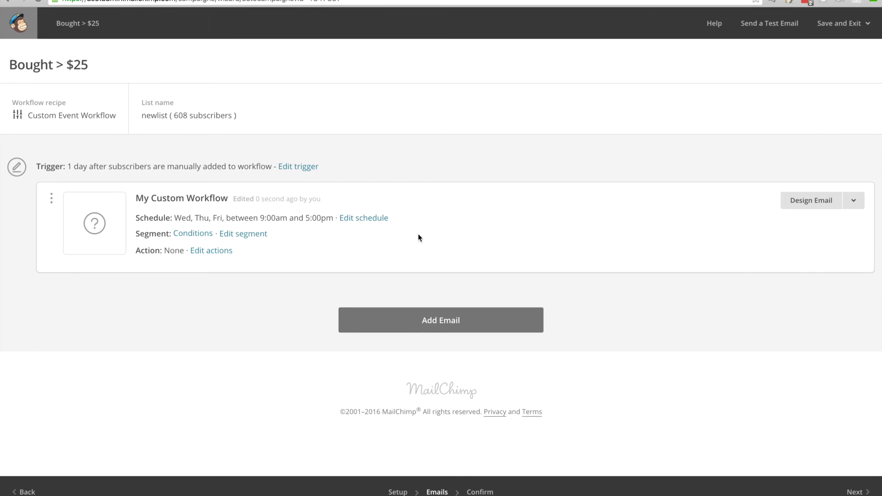
pyautogui.click(295, 168)
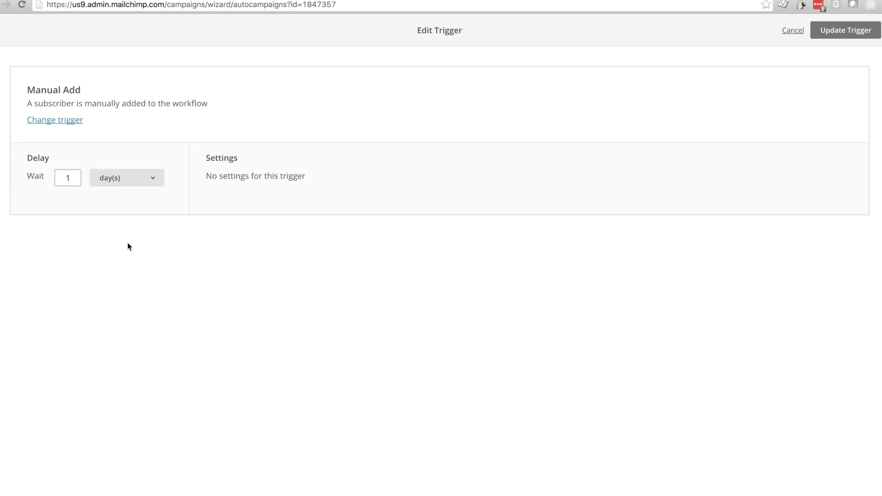
# Change the trigger to the E-Commerce 'Purchase any product' trigger and update it
pyautogui.click(51, 120)
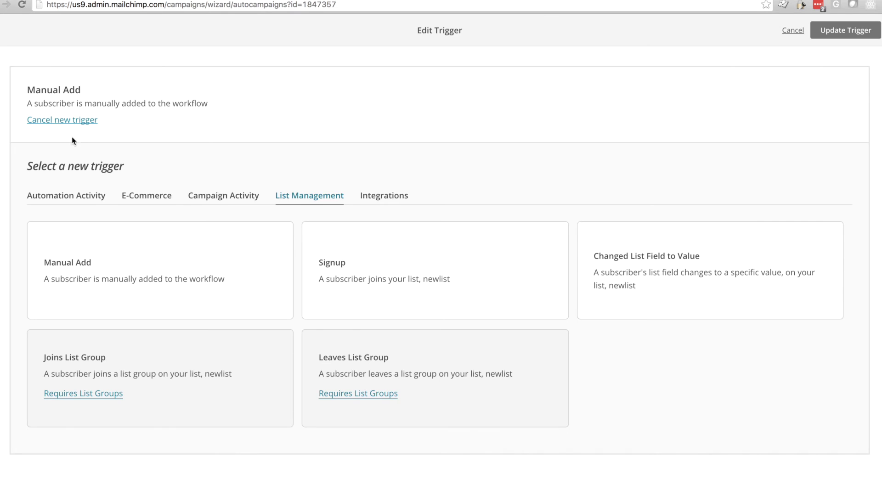
pyautogui.click(147, 195)
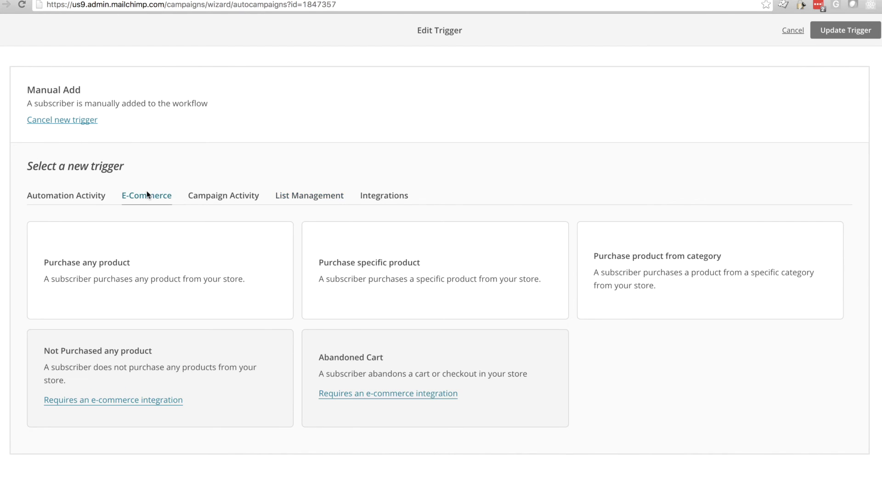
pyautogui.click(208, 246)
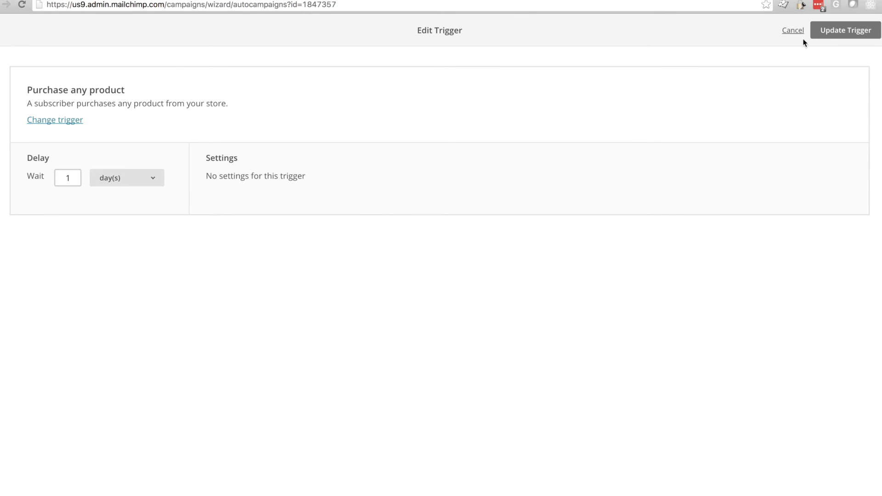
pyautogui.click(837, 29)
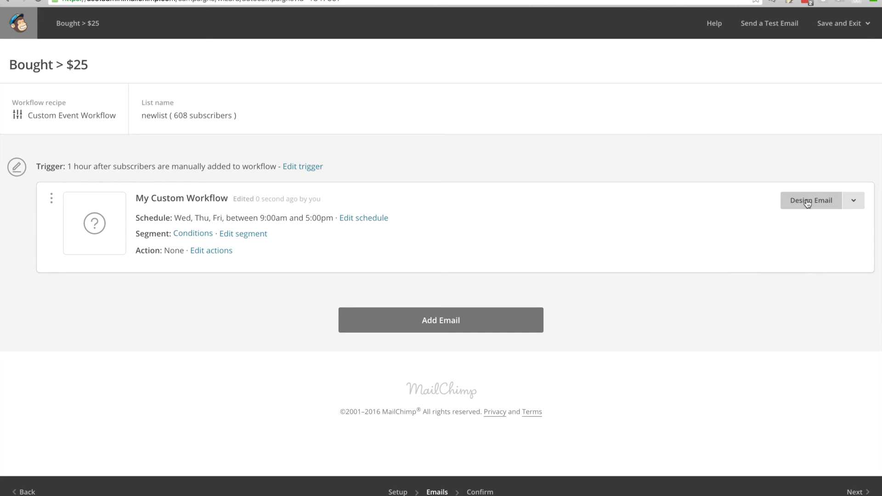
pyautogui.press('Tab')
# Enter 'Thanks for stopping by!' as the email subject and proceed to templates
pyautogui.click(807, 203)
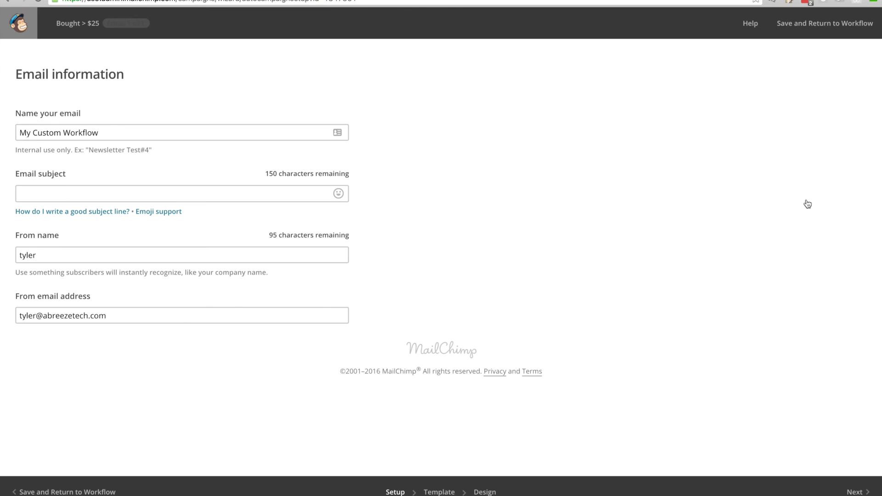
pyautogui.click(243, 190)
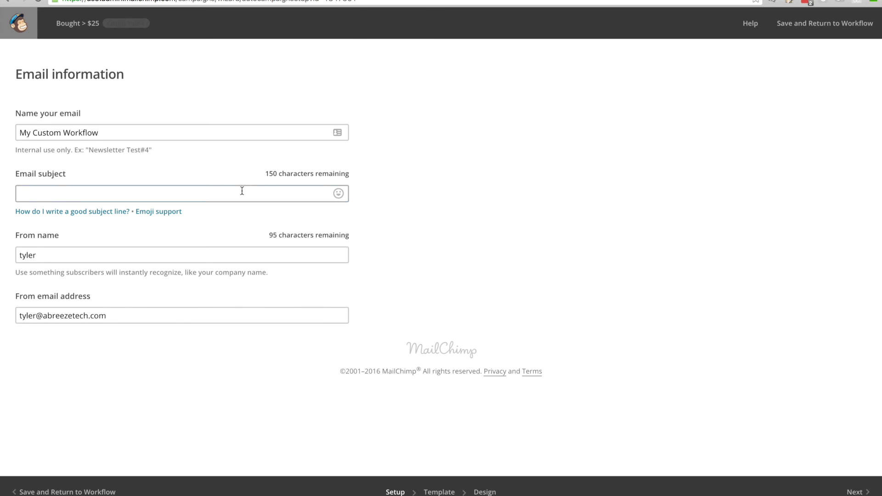
pyautogui.write('Thanks for stopping by!')
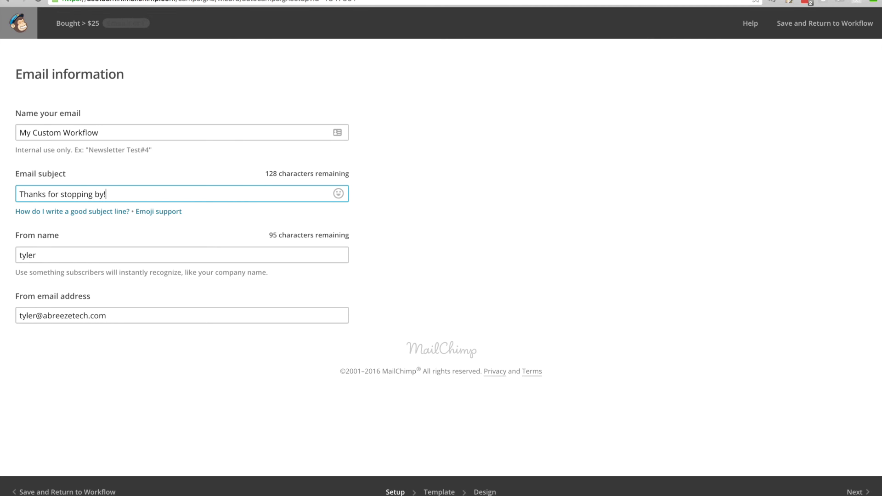
pyautogui.click(515, 241)
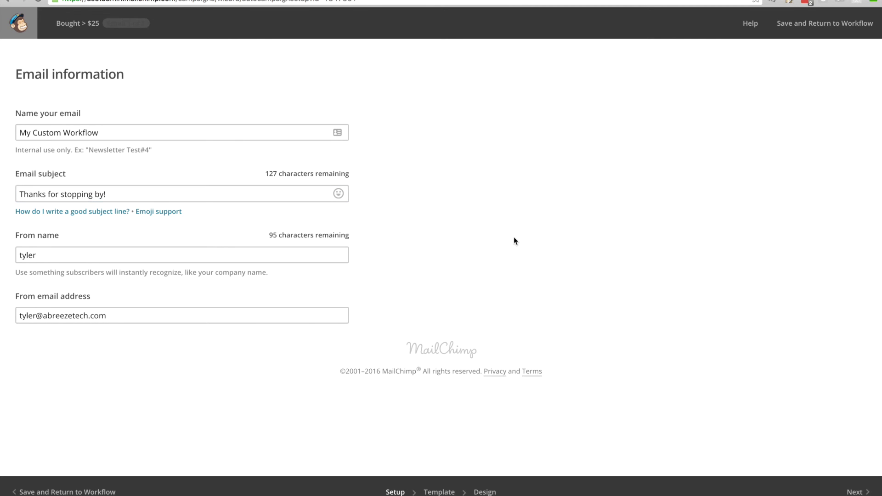
pyautogui.scroll(-2, 515, 240)
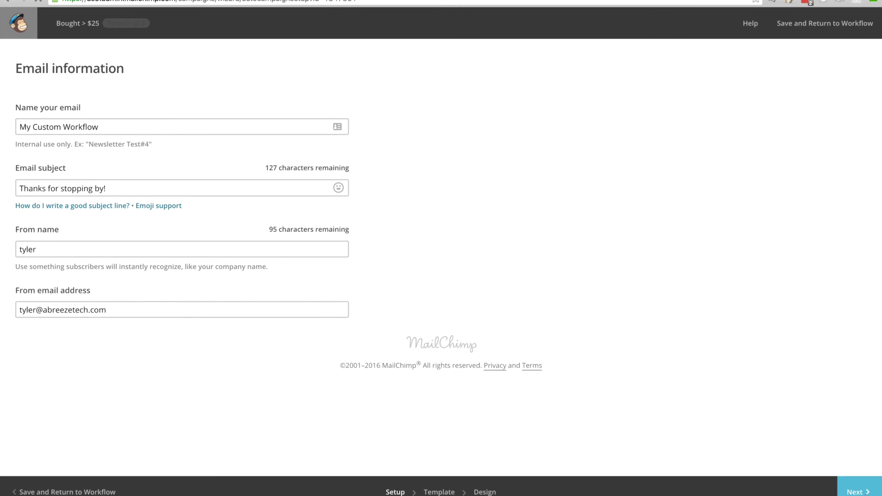
pyautogui.click(866, 493)
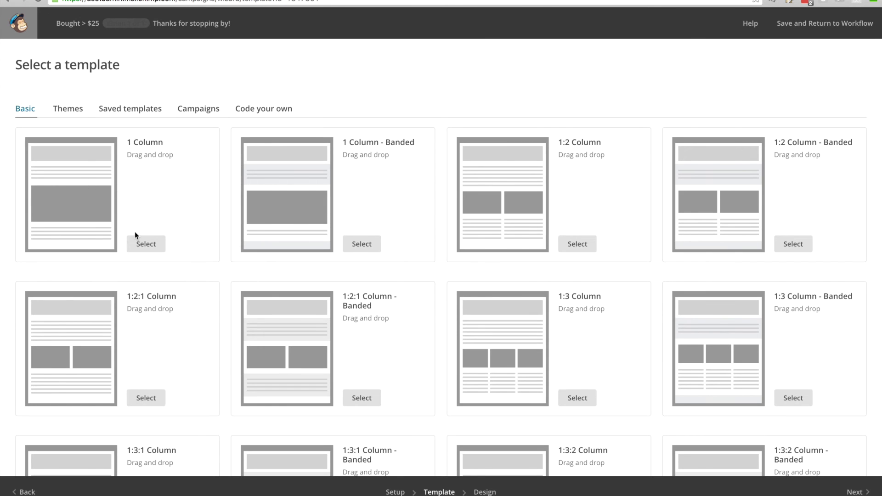
# Preview the Simple Text basic template, then select it for the email
pyautogui.scroll(-10, 136, 234)
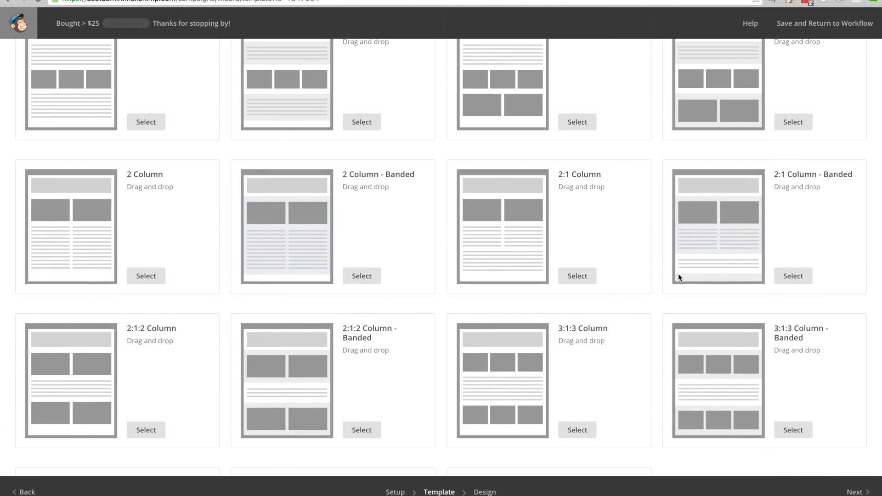
pyautogui.scroll(-3, 455, 379)
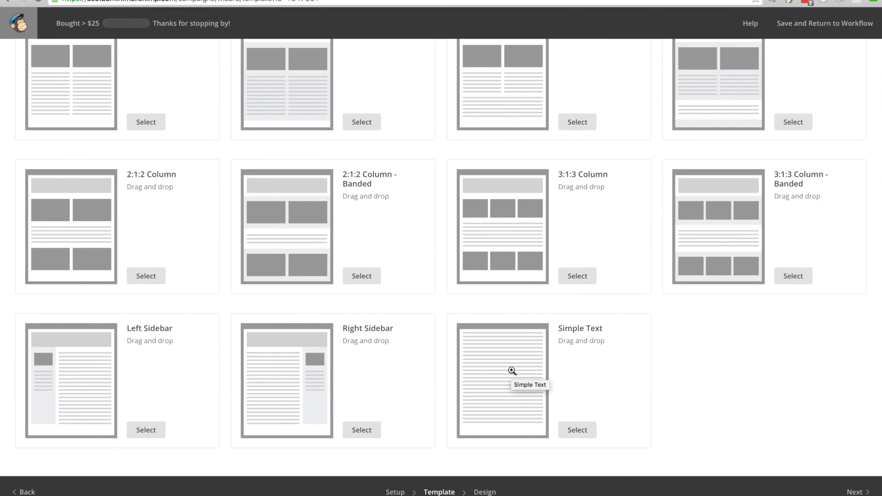
pyautogui.click(512, 370)
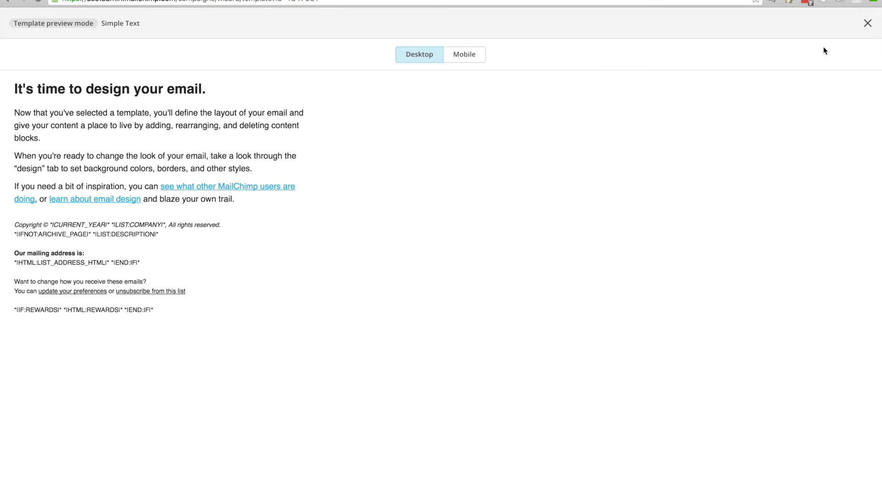
pyautogui.click(867, 23)
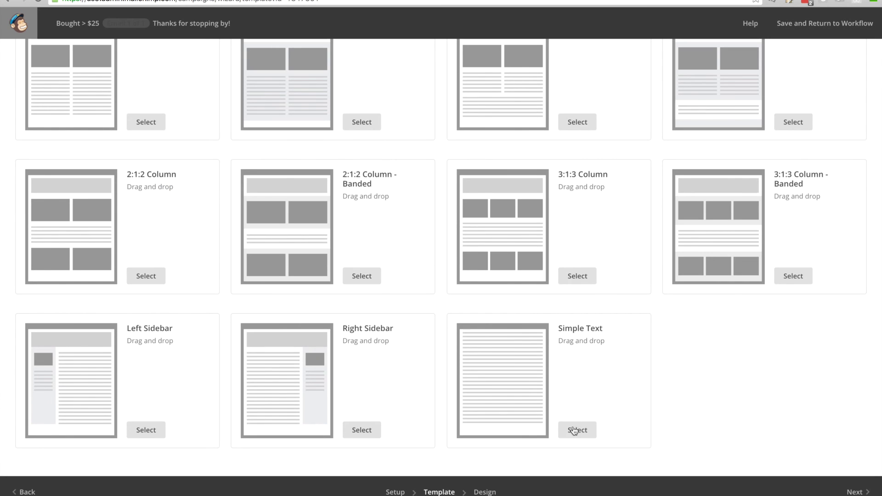
pyautogui.click(574, 431)
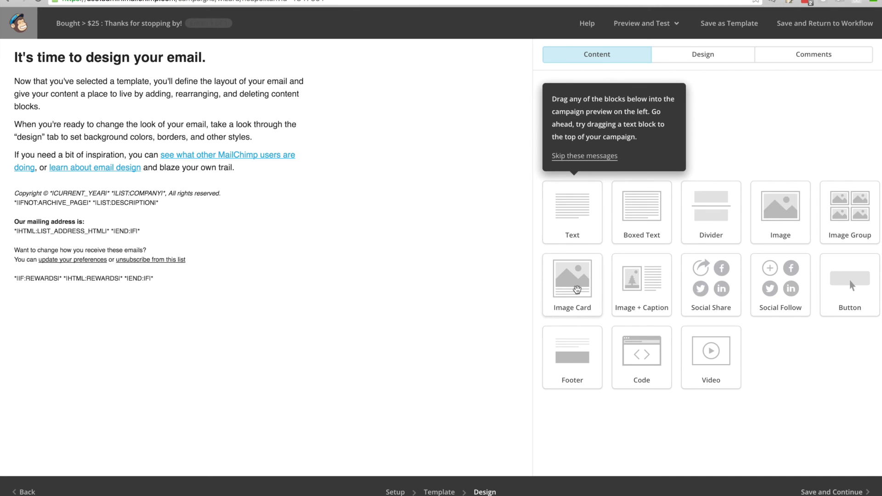
# Add an Image Card block and replace its caption with 'Check out this picture of a frittata!'
pyautogui.moveTo(577, 289); pyautogui.dragTo(216, 177)
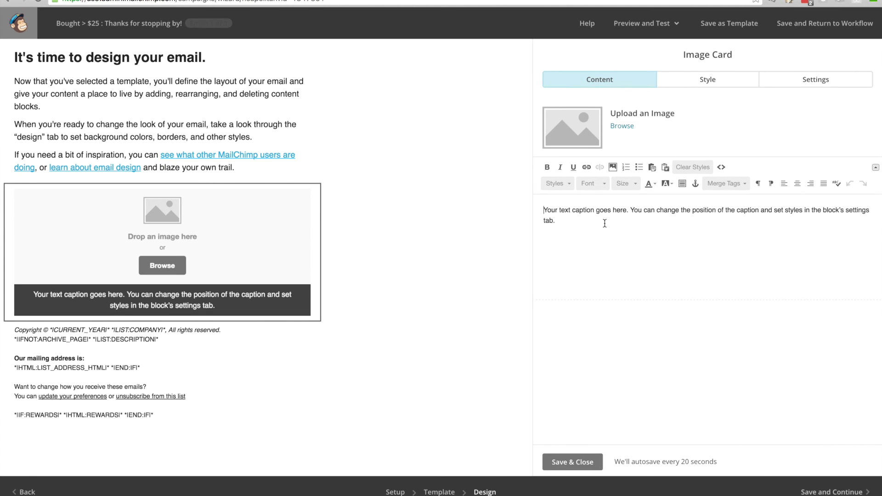
pyautogui.moveTo(556, 220); pyautogui.dragTo(518, 207)
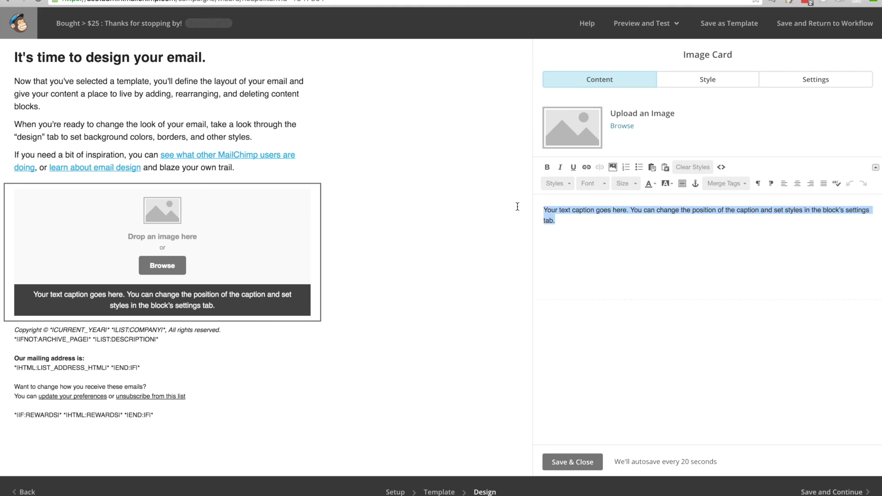
pyautogui.write('Check ou')
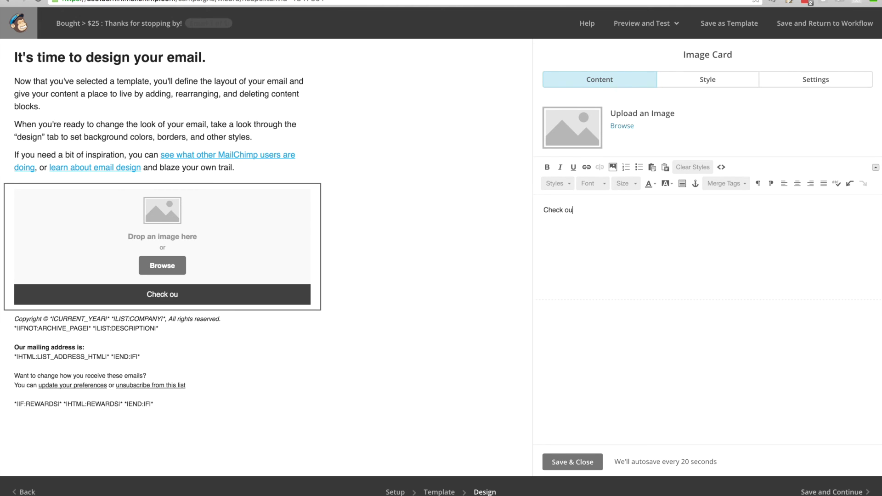
pyautogui.write('t this picture of o')
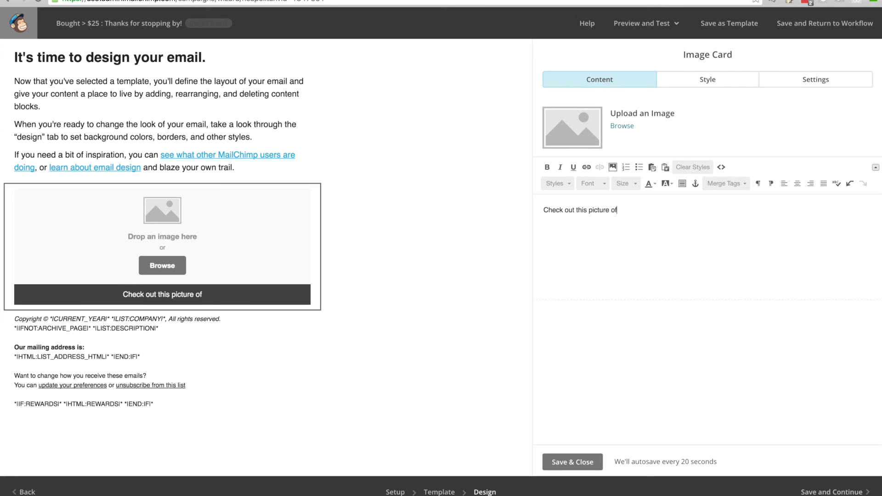
pyautogui.press('BackSpace')
pyautogui.press('BackSpace')
pyautogui.write('a fr')
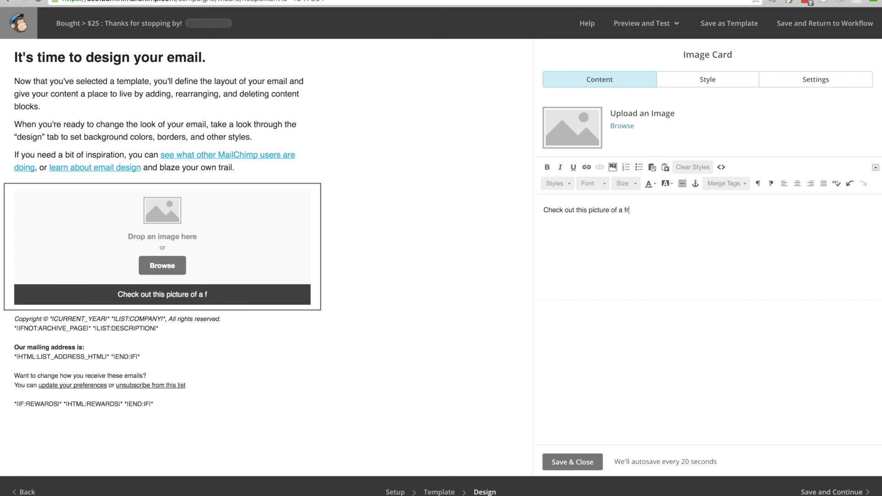
pyautogui.write('ittata!')
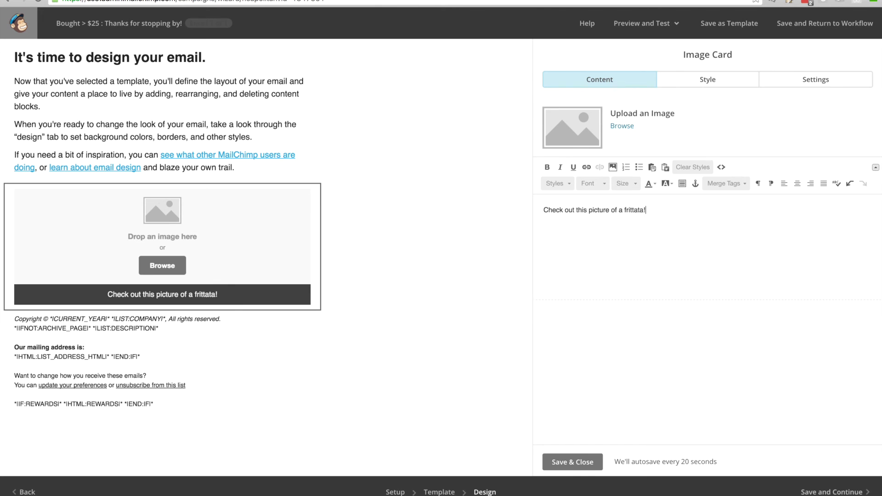
# Change the email heading to 'We value your business!'
pyautogui.click(156, 113)
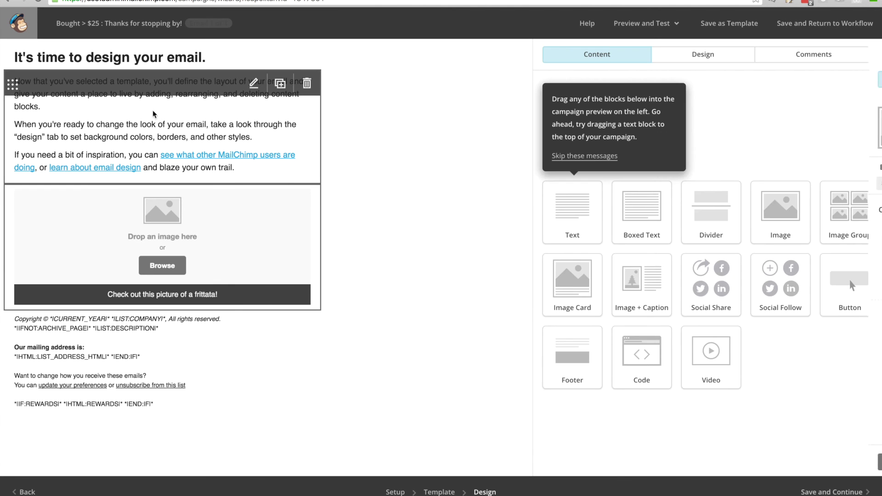
pyautogui.click(149, 62)
pyautogui.click(152, 62)
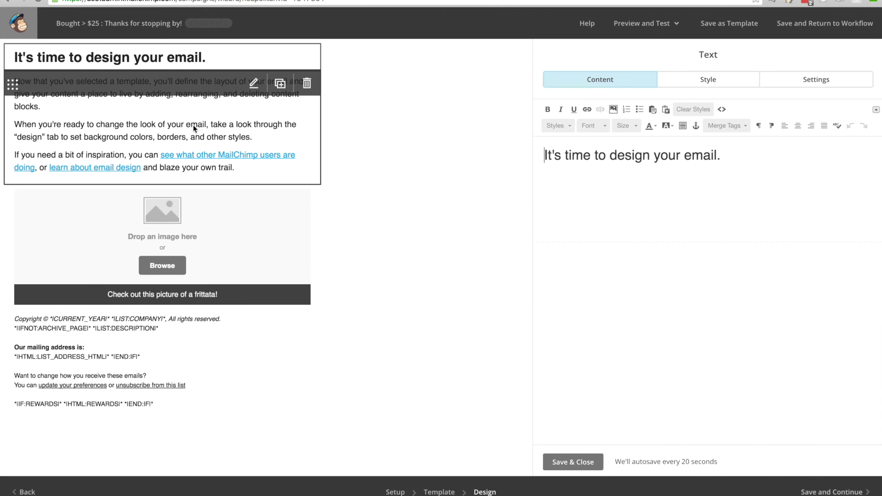
pyautogui.moveTo(732, 160); pyautogui.dragTo(539, 160)
pyautogui.write('We va')
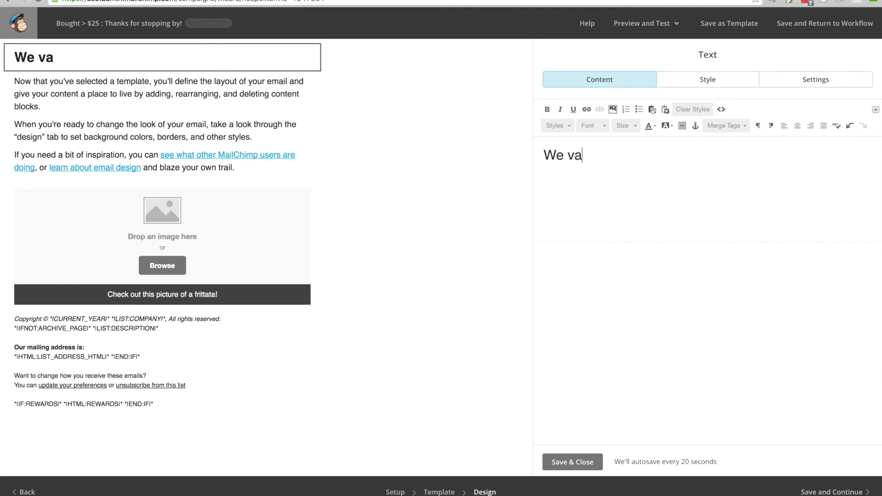
pyautogui.write('lue your business!')
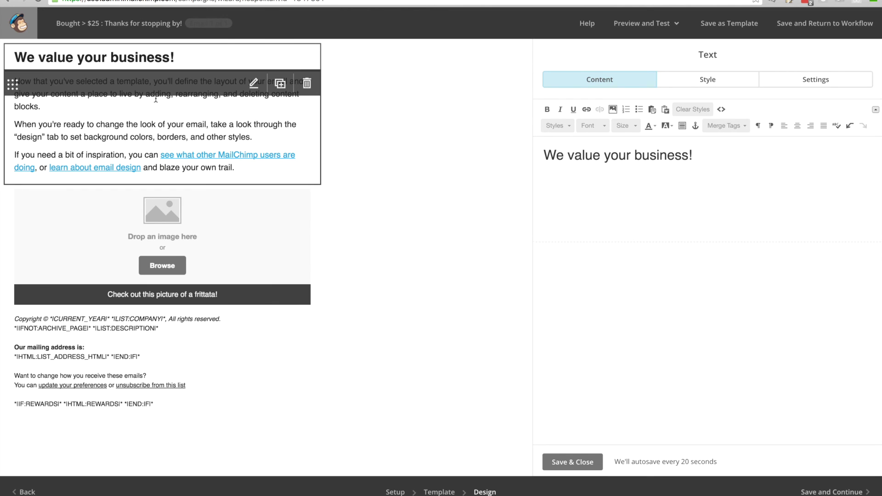
# Replace the intro paragraphs with 'We would love for you to come back again and again. See you soon!'
pyautogui.click(144, 133)
pyautogui.click(143, 134)
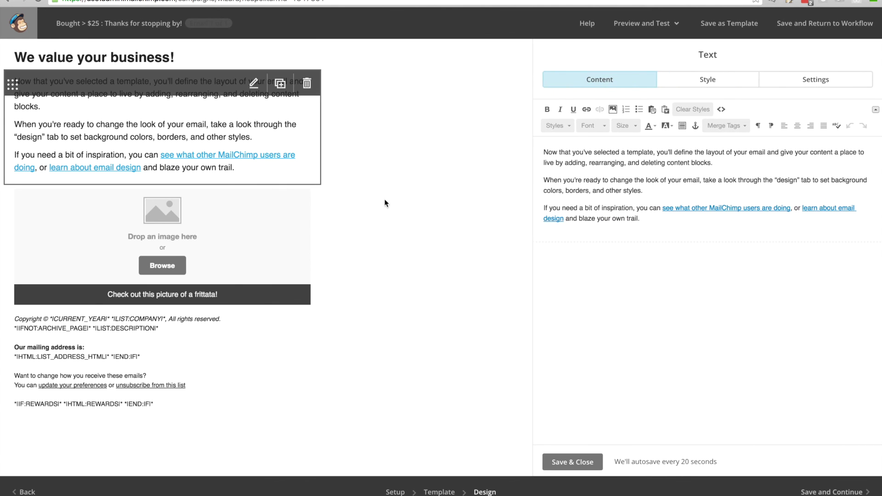
pyautogui.moveTo(649, 219); pyautogui.dragTo(511, 145)
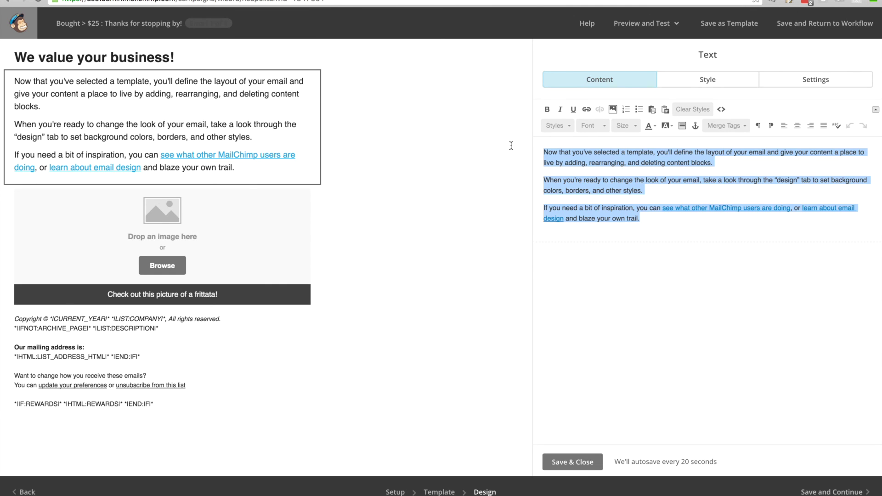
pyautogui.write('We would')
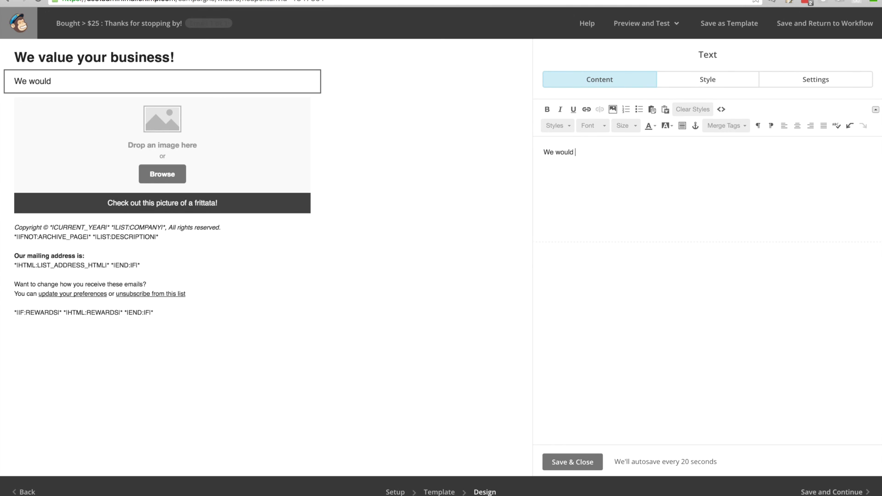
pyautogui.write(' love for you to')
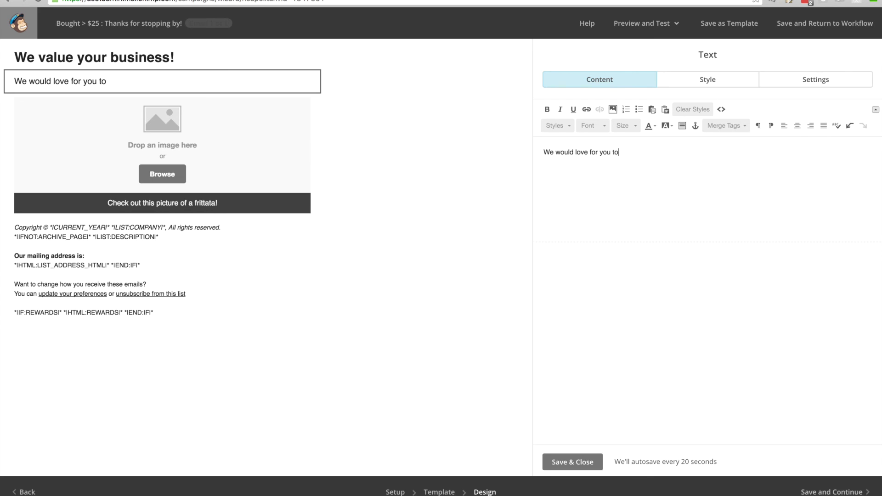
pyautogui.write(' come back again')
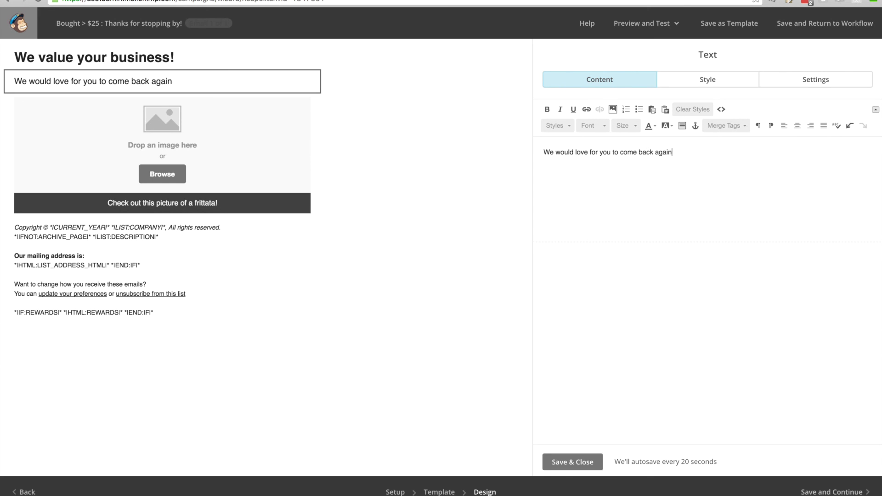
pyautogui.write(' and again. See you soon!')
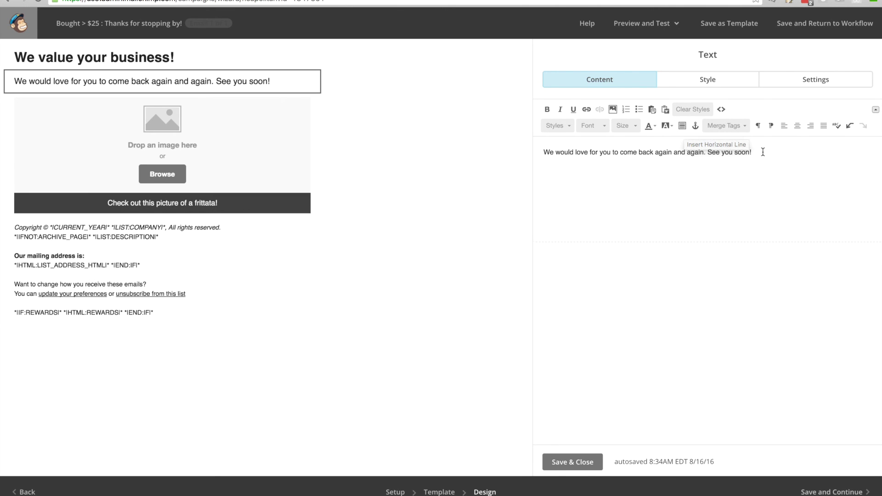
# Add a horizontal divider and the line 'Our website also sells great things!'
pyautogui.press('Return')
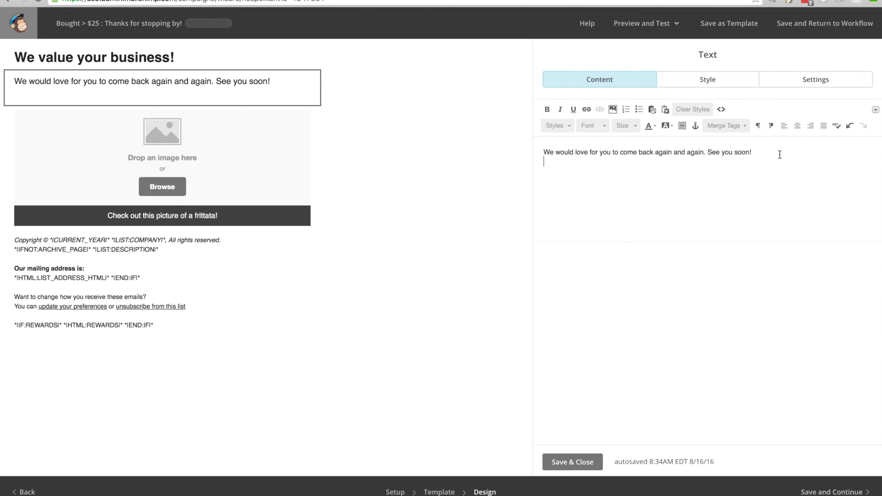
pyautogui.click(682, 126)
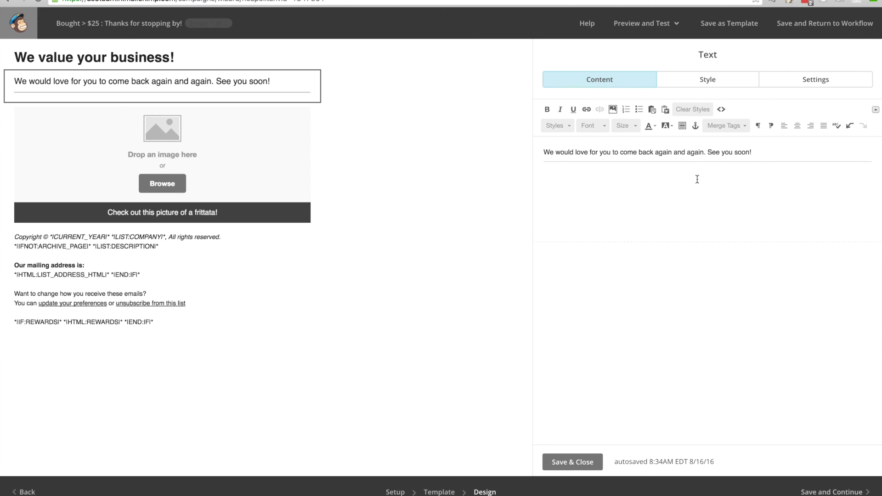
pyautogui.write('Our websi')
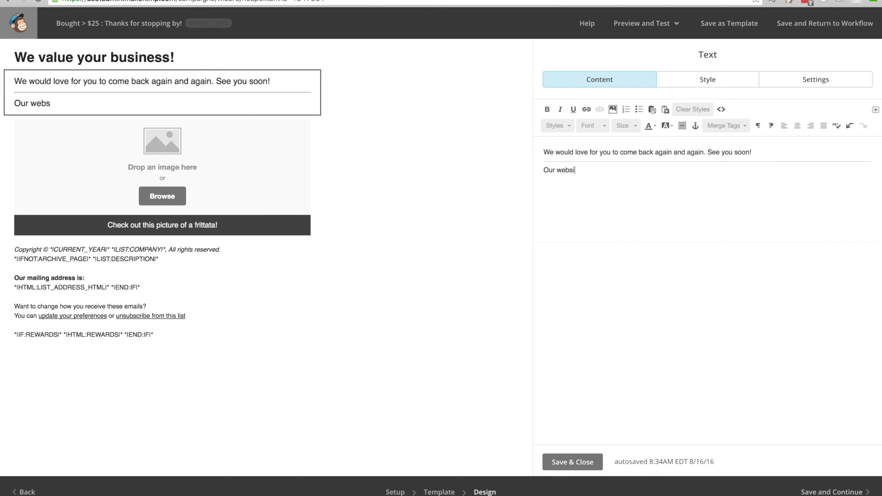
pyautogui.write('te also sells great thin')
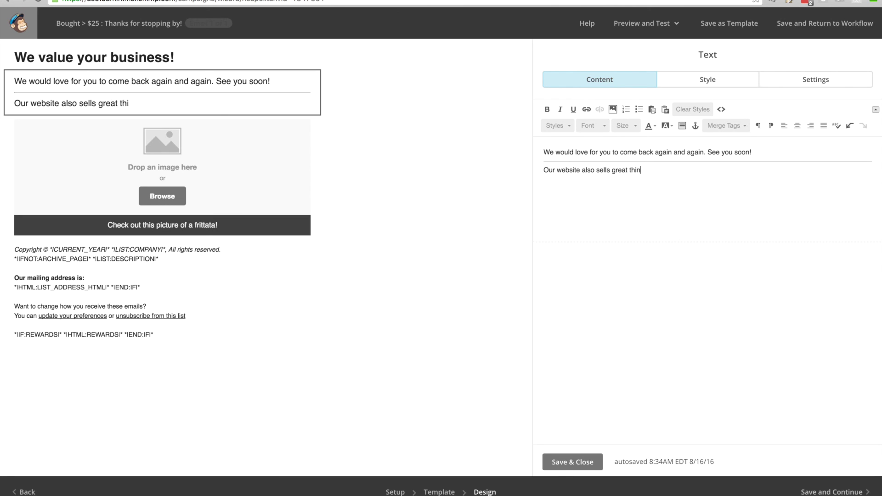
pyautogui.write('gs!')
pyautogui.doubleClick(574, 171)
pyautogui.click(694, 127)
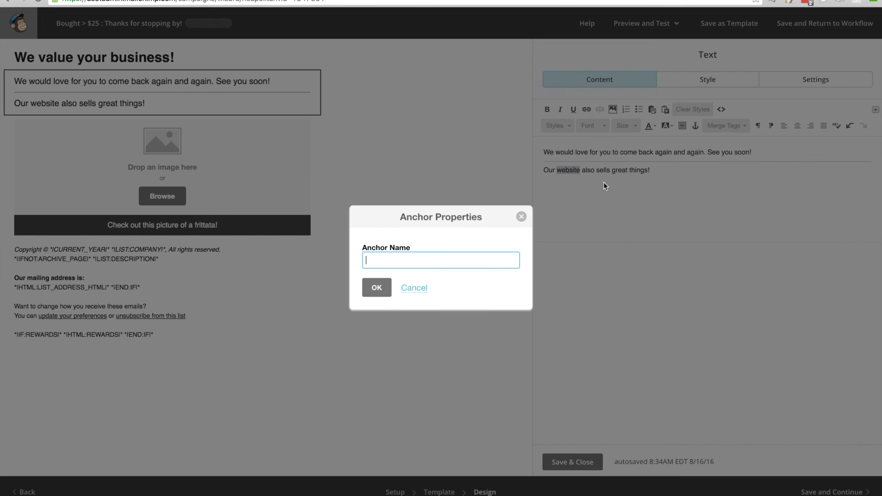
pyautogui.click(518, 222)
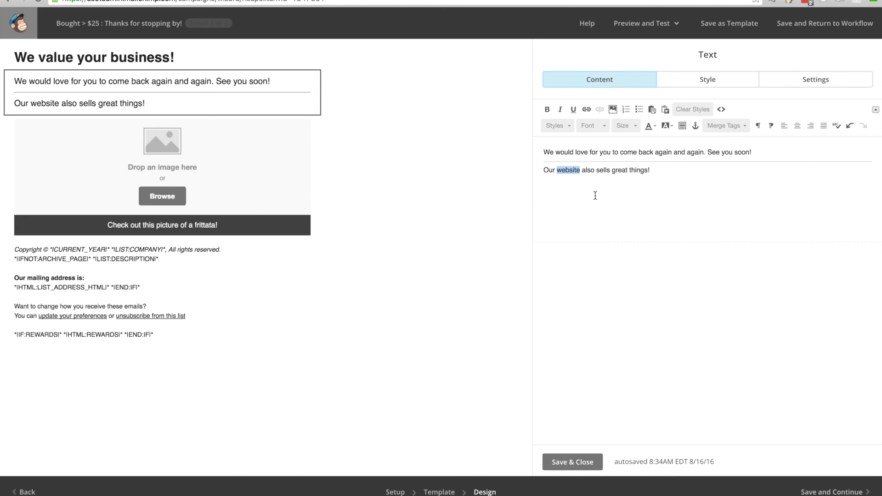
pyautogui.click(586, 110)
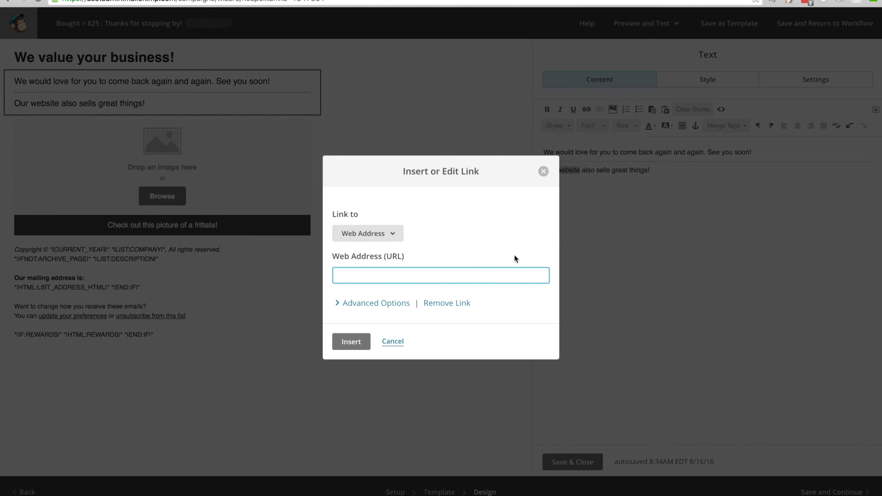
pyautogui.write('https://google.com')
pyautogui.click(348, 342)
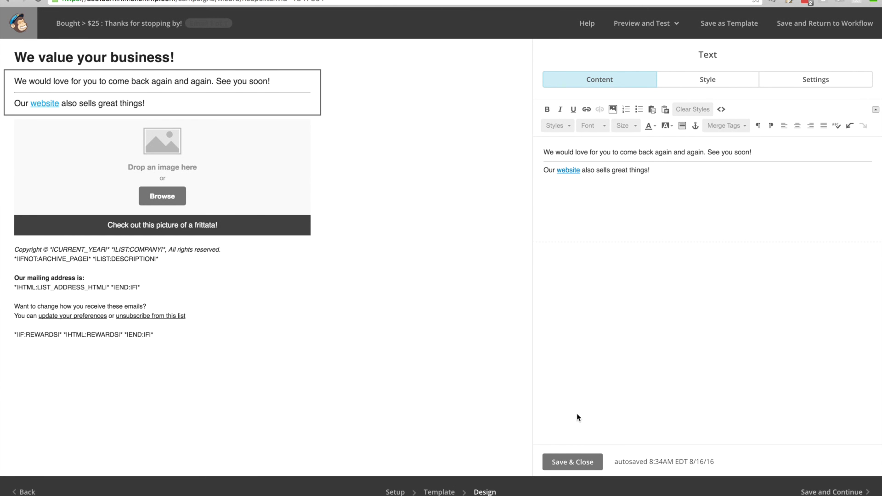
pyautogui.click(564, 461)
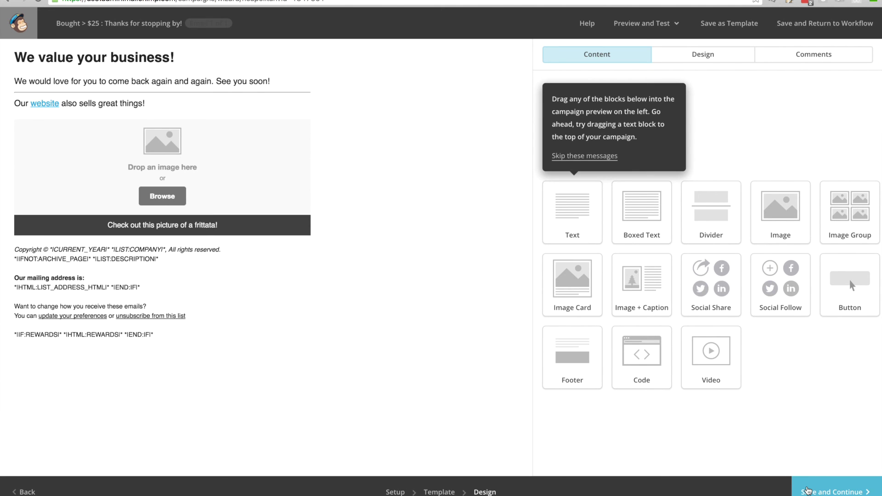
# Save the thank-you email design and advance to the Bought > $25 workflow's confirm page
pyautogui.click(807, 490)
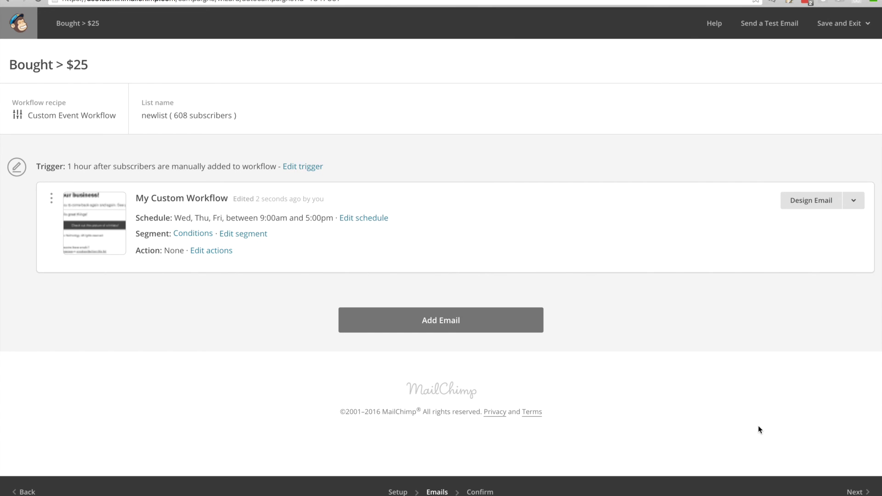
pyautogui.click(857, 486)
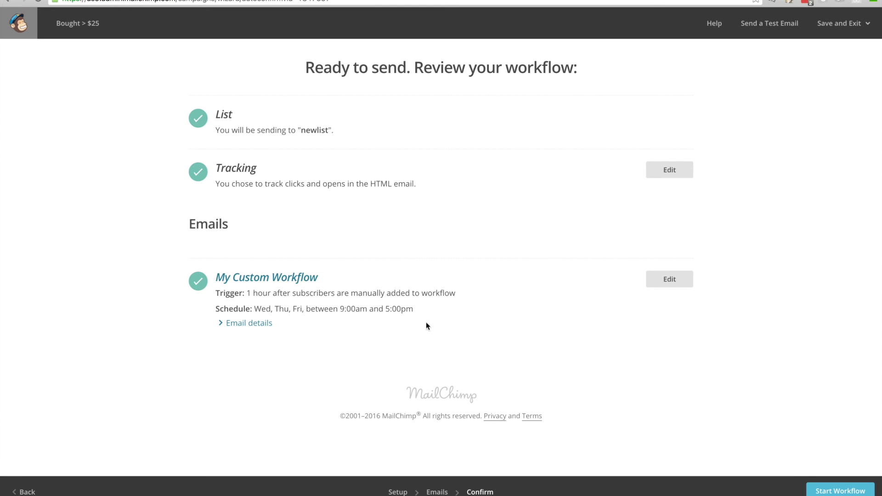
# Start the Bought > $25 workflow, sending its single email to newlist
pyautogui.click(824, 492)
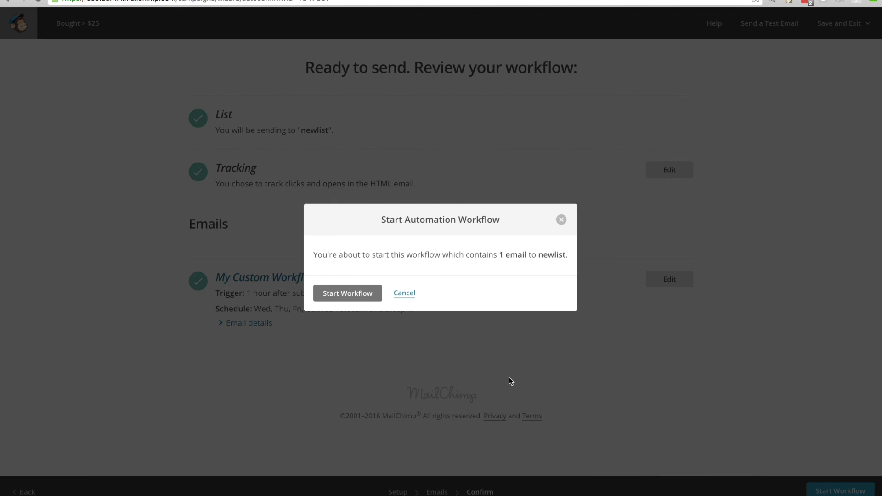
pyautogui.click(358, 295)
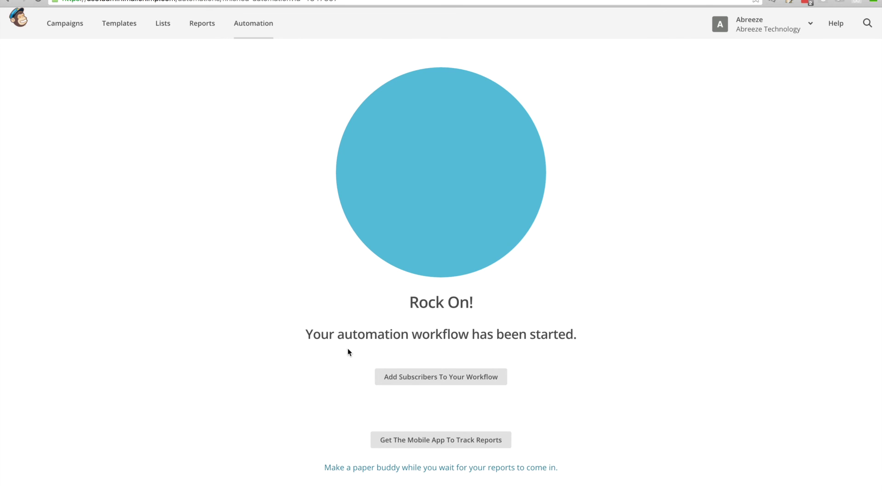